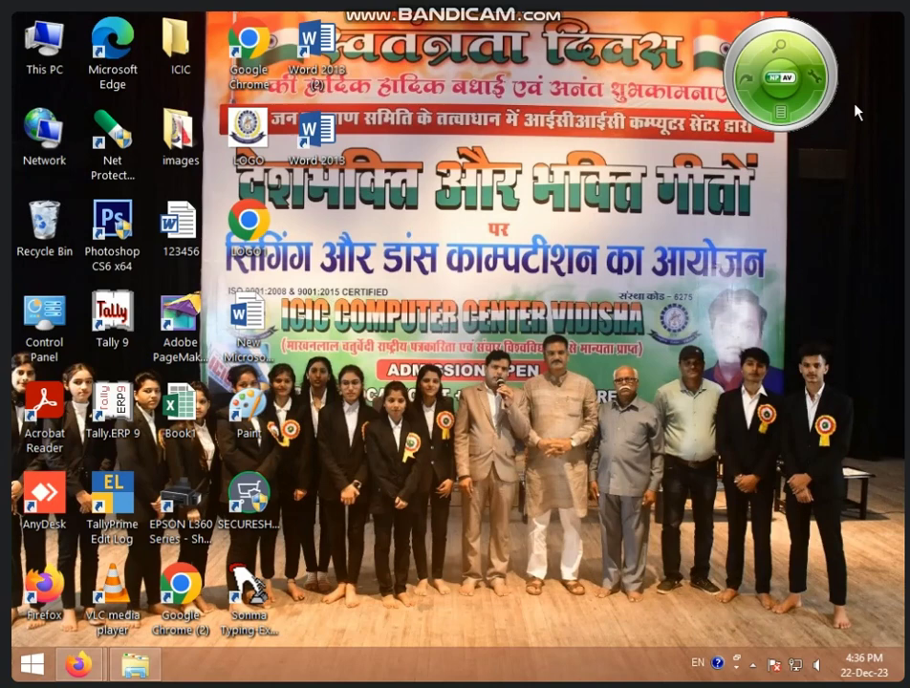
# Refresh the desktop several times from its right-click menu
pyautogui.rightClick(462, 274)
pyautogui.click(492, 316)
pyautogui.rightClick(484, 234)
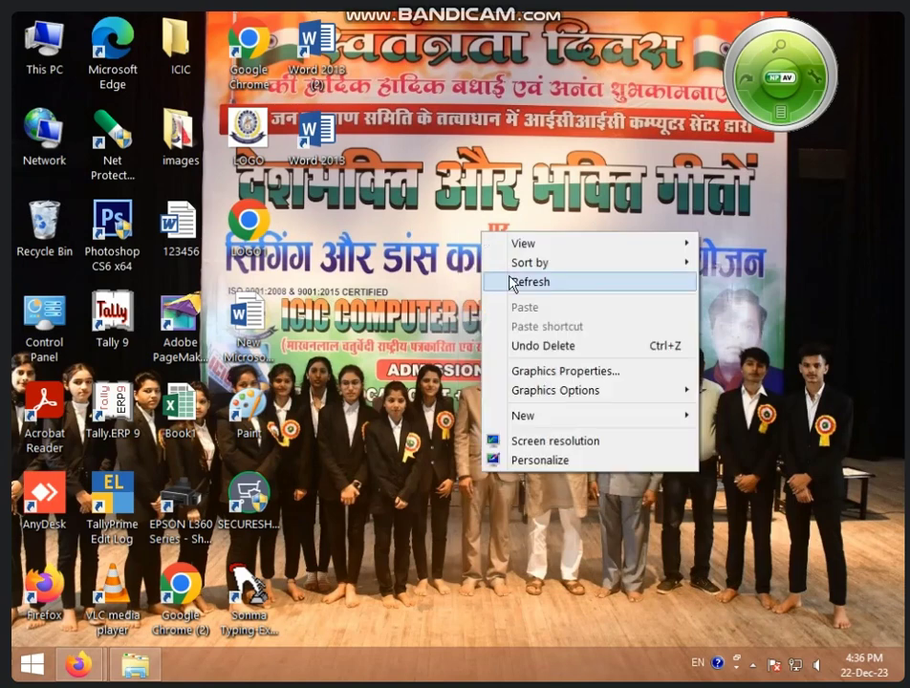
pyautogui.click(511, 282)
pyautogui.rightClick(488, 220)
pyautogui.click(521, 269)
pyautogui.rightClick(478, 206)
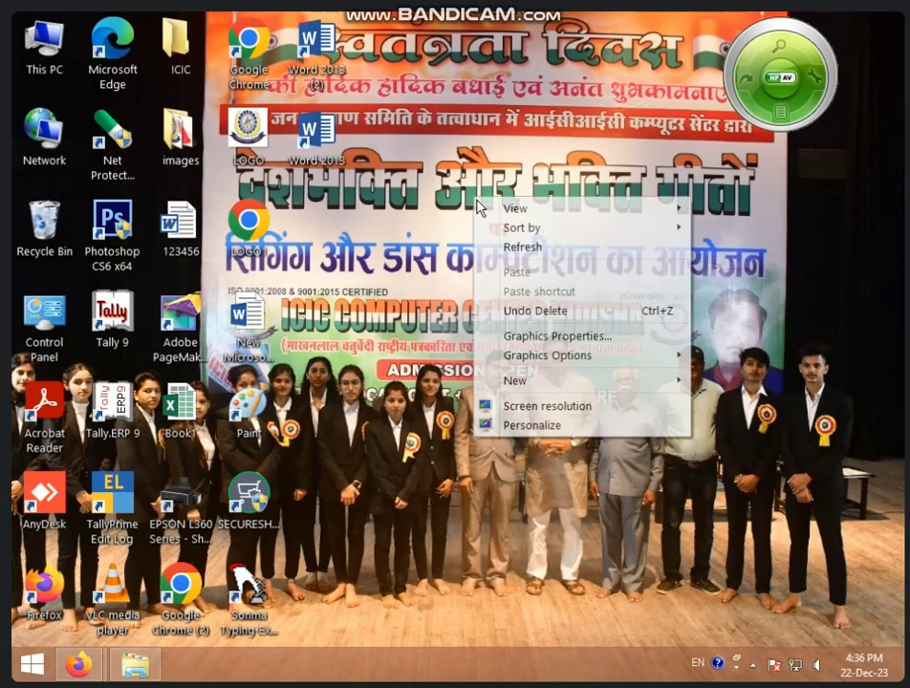
pyautogui.click(520, 247)
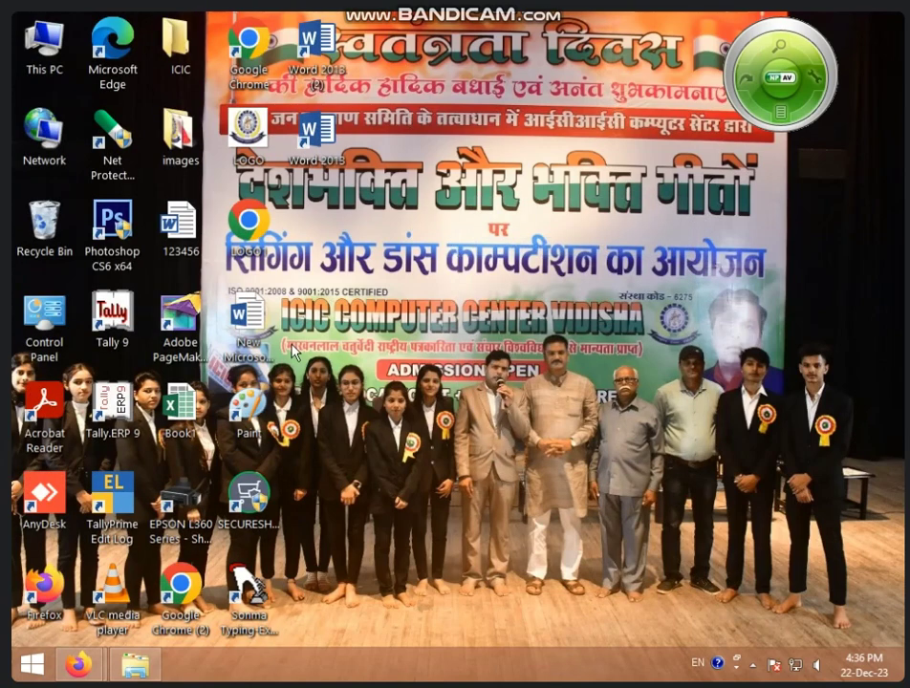
# Search the Start screen for 'E' and launch Excel 2013, closing the File Explorer window opened by mistake
pyautogui.press('super')
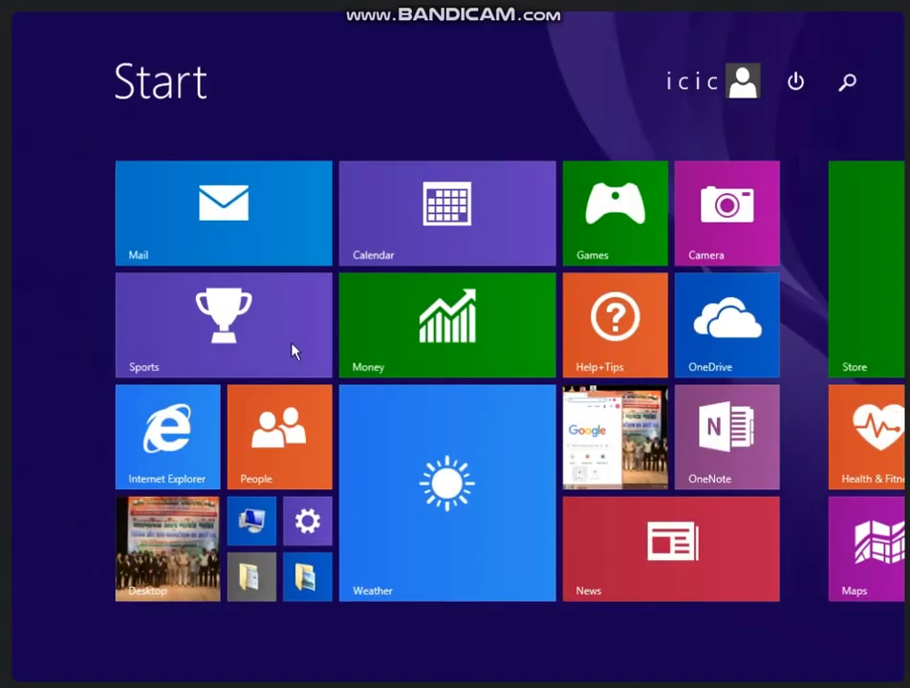
pyautogui.write('Excel 2013')
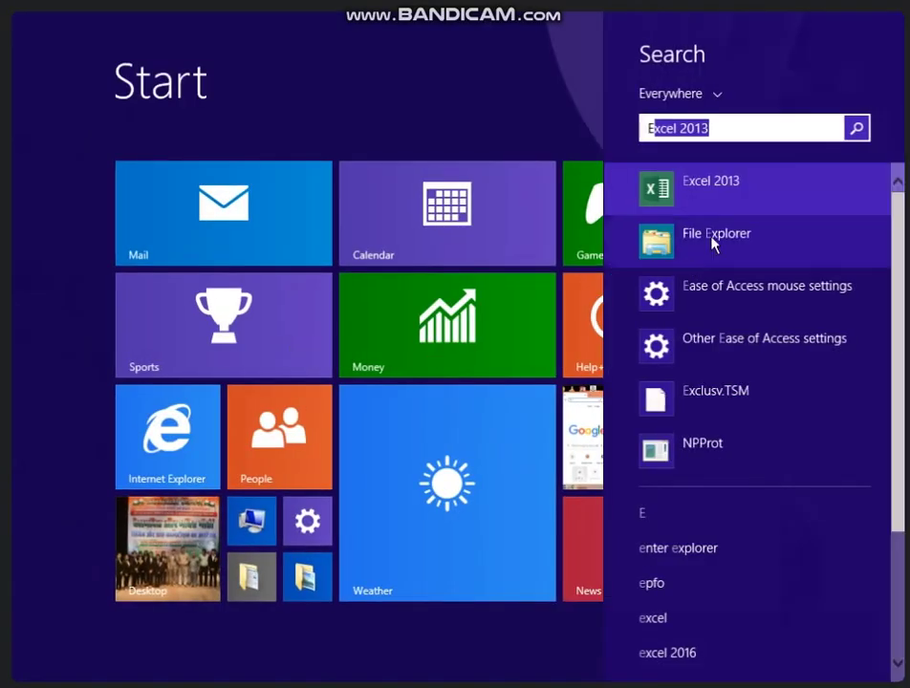
pyautogui.click(715, 237)
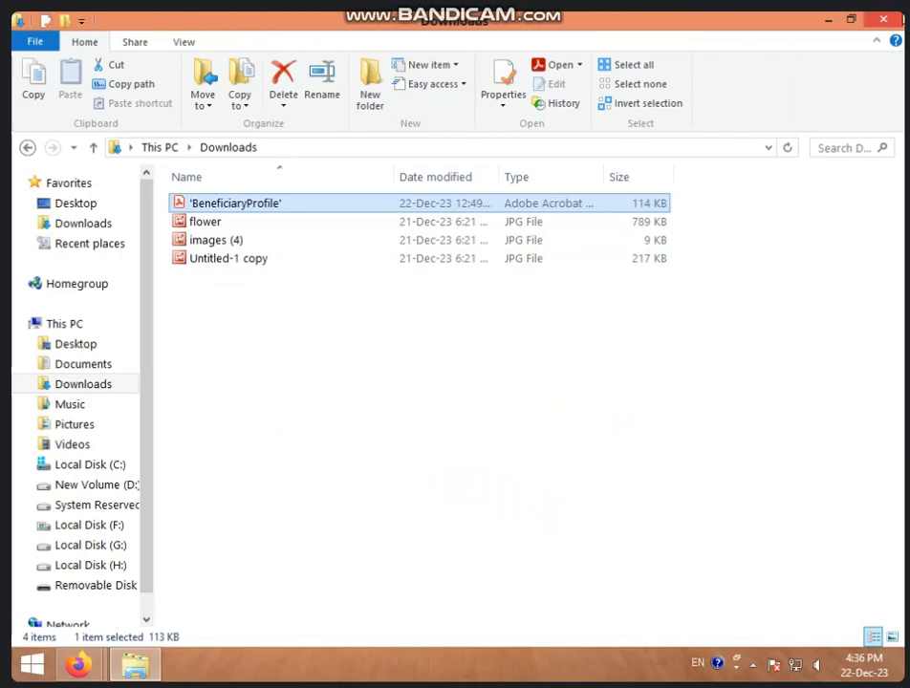
pyautogui.hotkey('alt', 'F4')
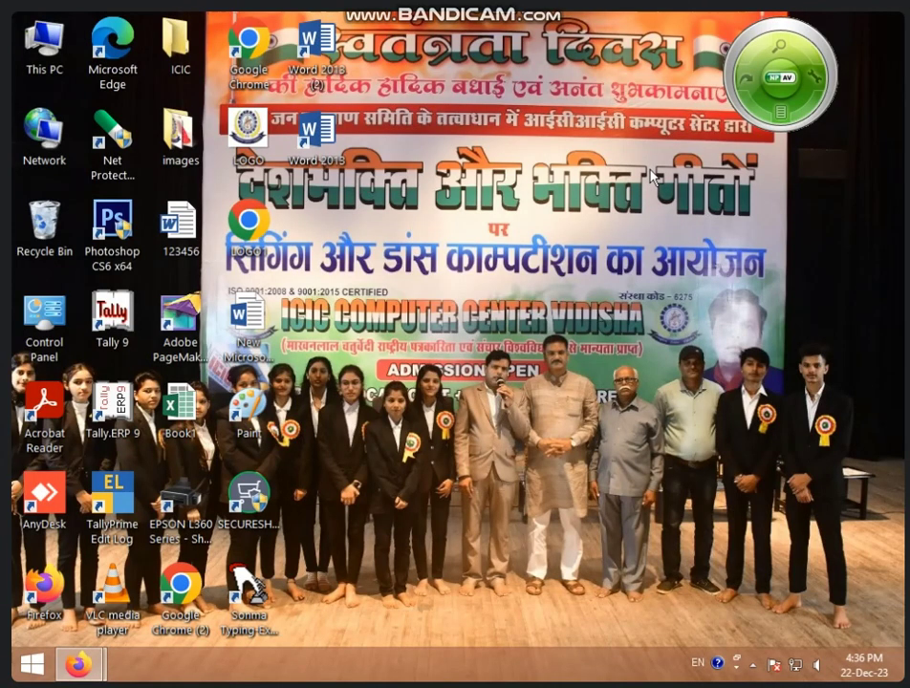
pyautogui.press('super')
pyautogui.write('Excel 2013')
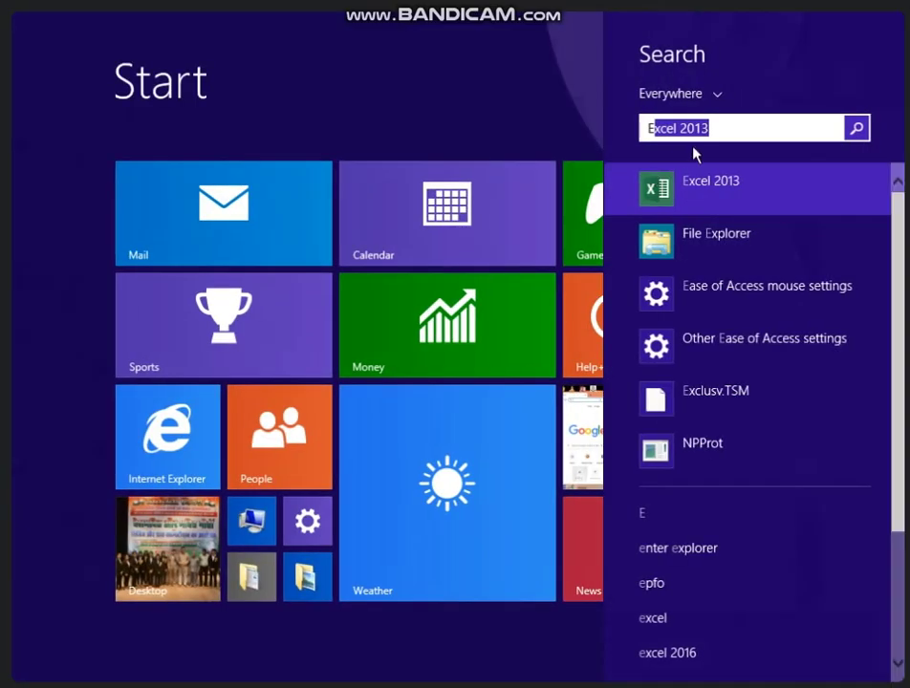
pyautogui.click(707, 182)
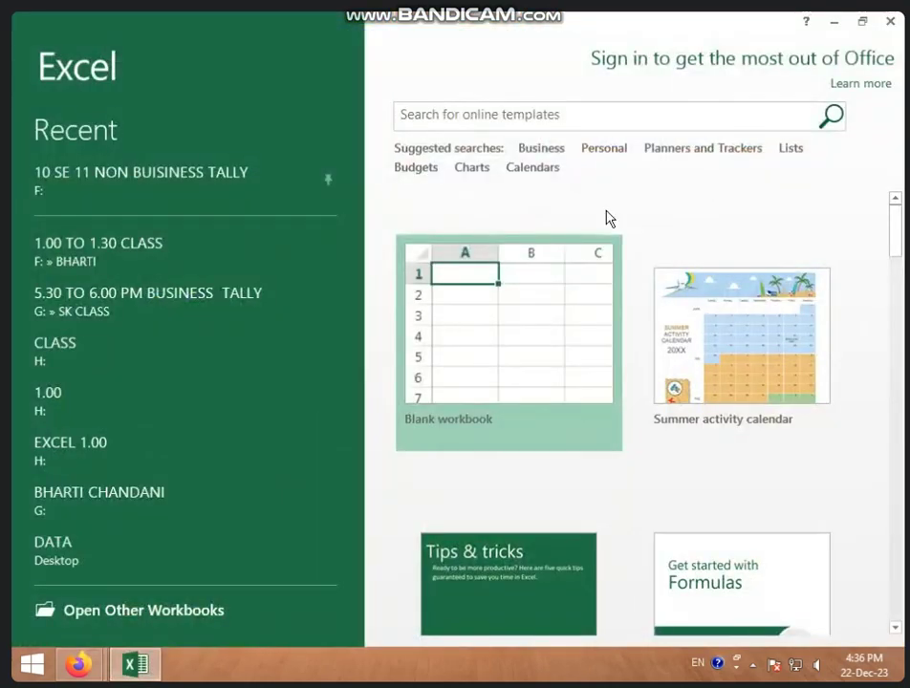
# Start a blank workbook and pick Smiley Face from the Basic Shapes in Insert > Shapes
pyautogui.click(505, 346)
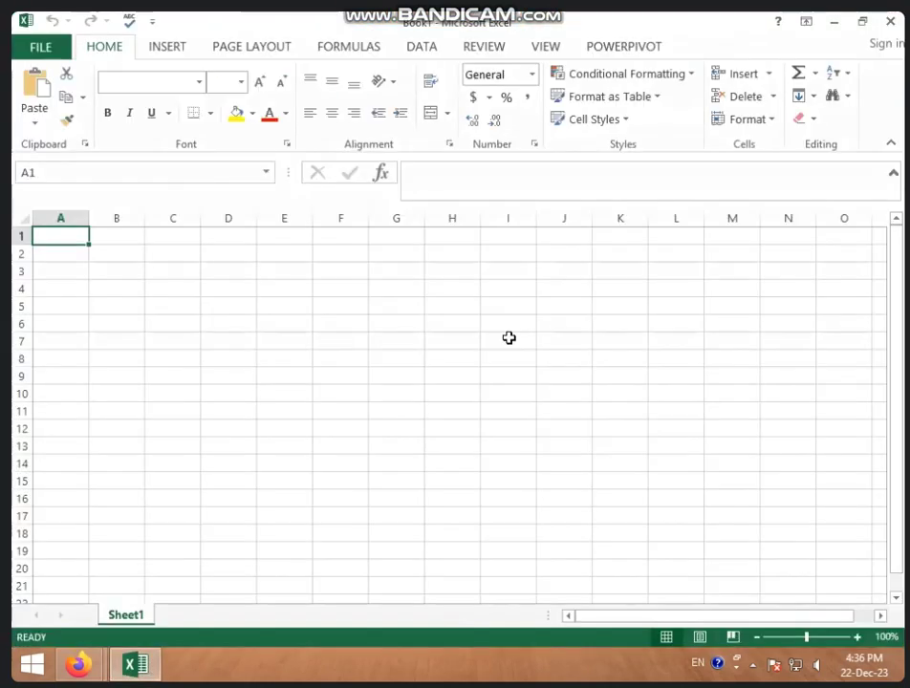
pyautogui.click(170, 49)
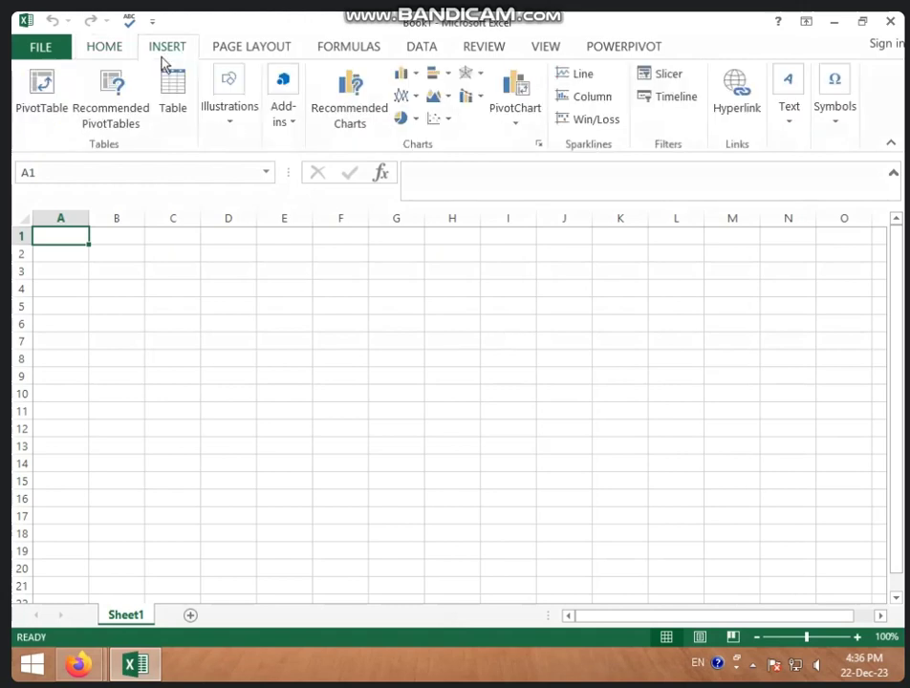
pyautogui.click(216, 105)
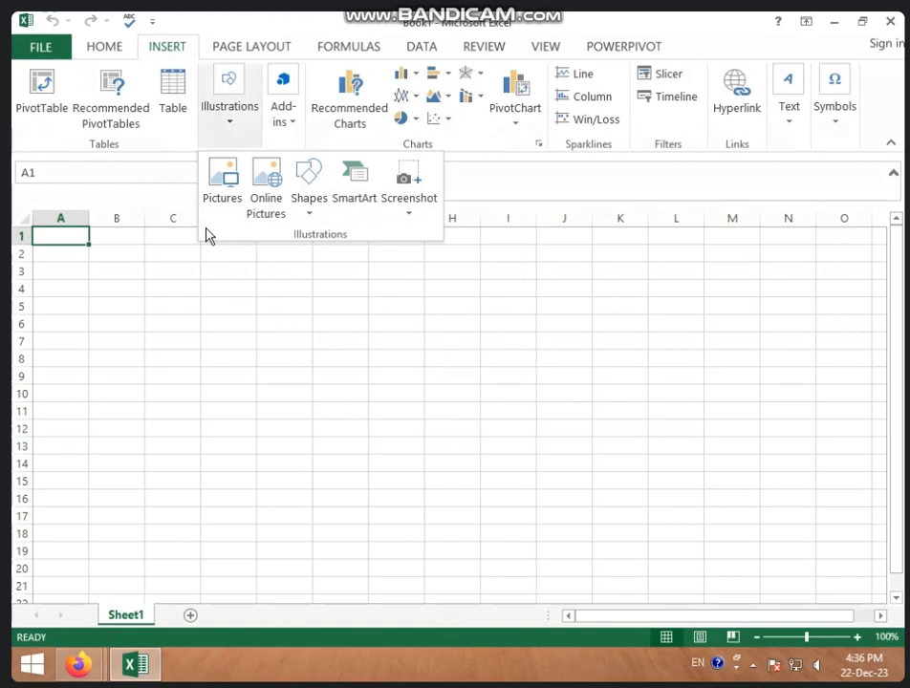
pyautogui.click(309, 219)
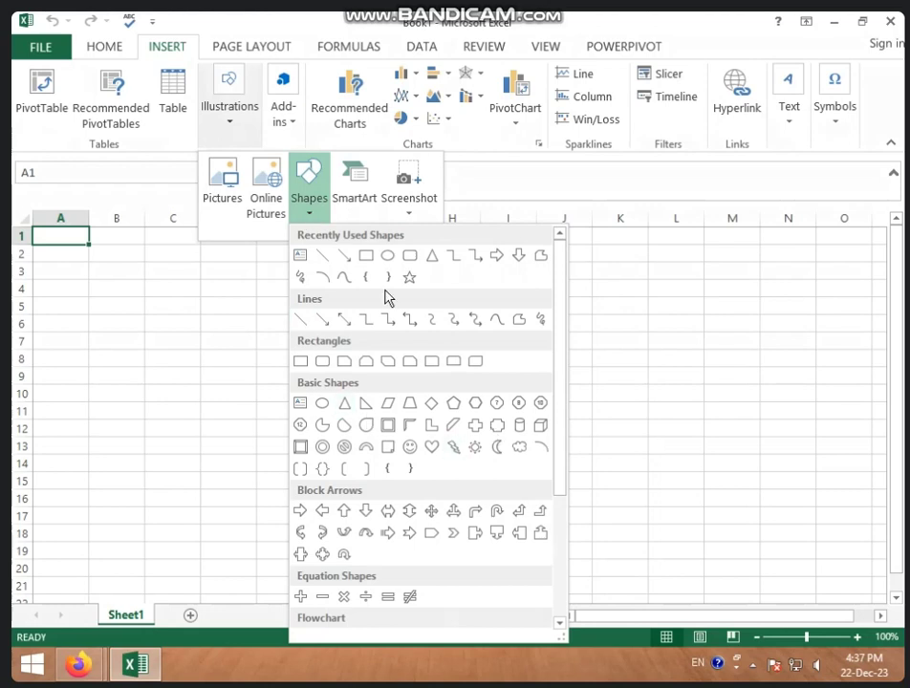
pyautogui.click(405, 444)
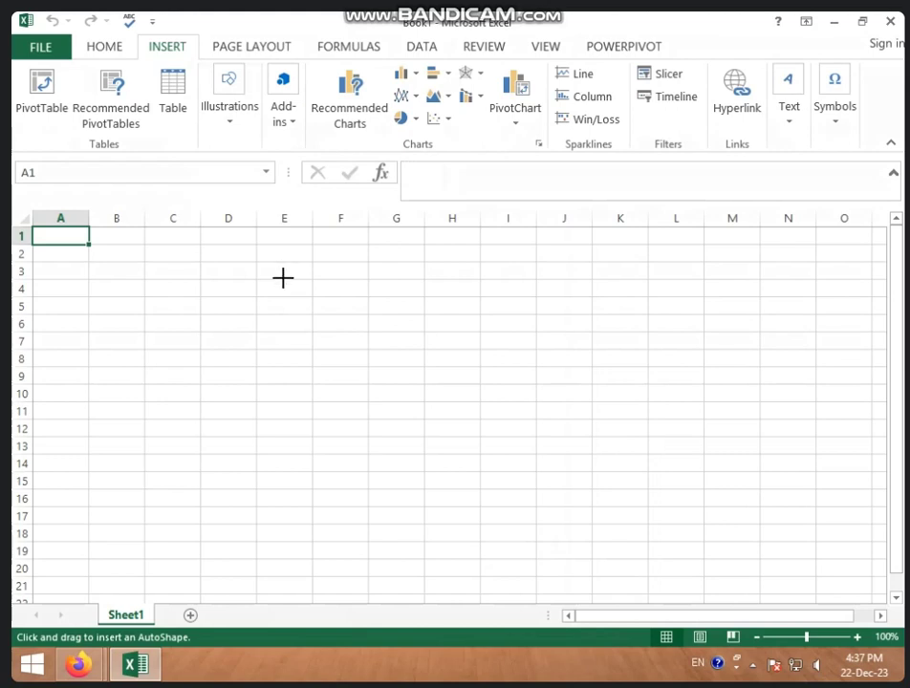
# Draw a blue smiley face about 1.64" by 1.62" from E4 down to row 11, then reselect it
pyautogui.moveTo(281, 277); pyautogui.dragTo(390, 363)
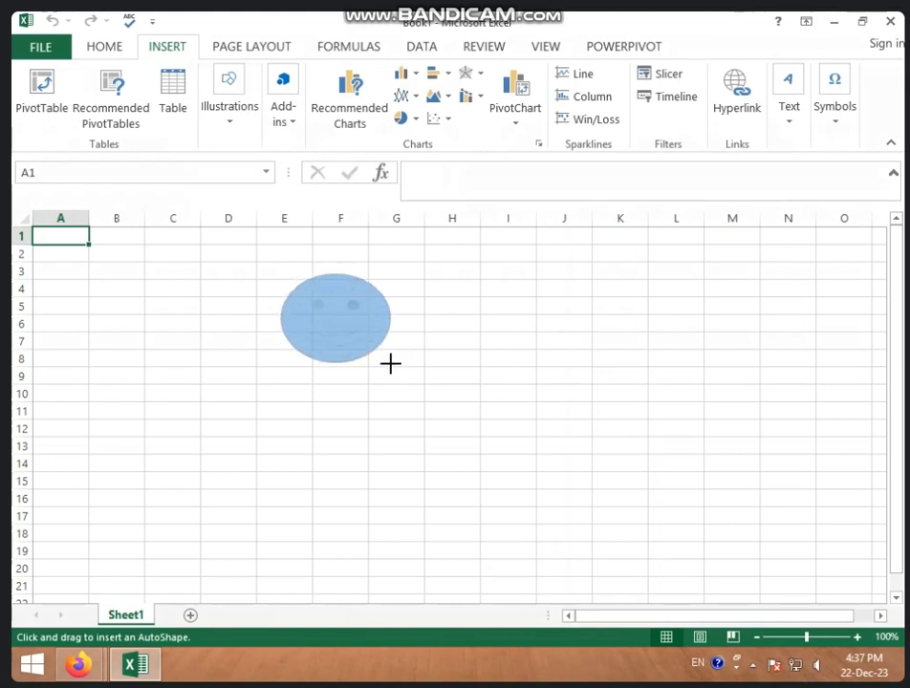
pyautogui.moveTo(390, 363); pyautogui.dragTo(416, 411)
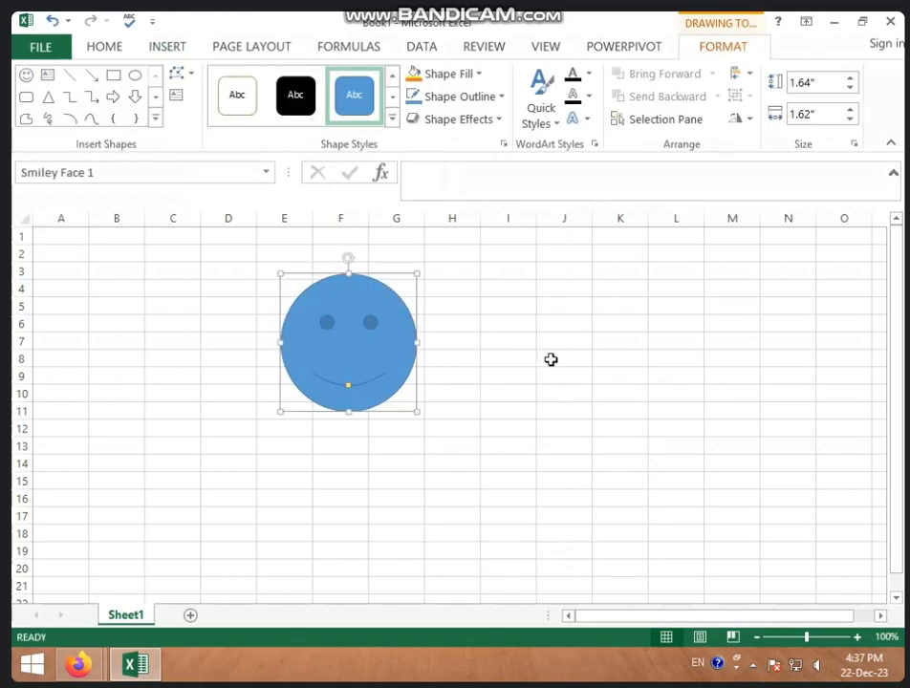
pyautogui.click(511, 342)
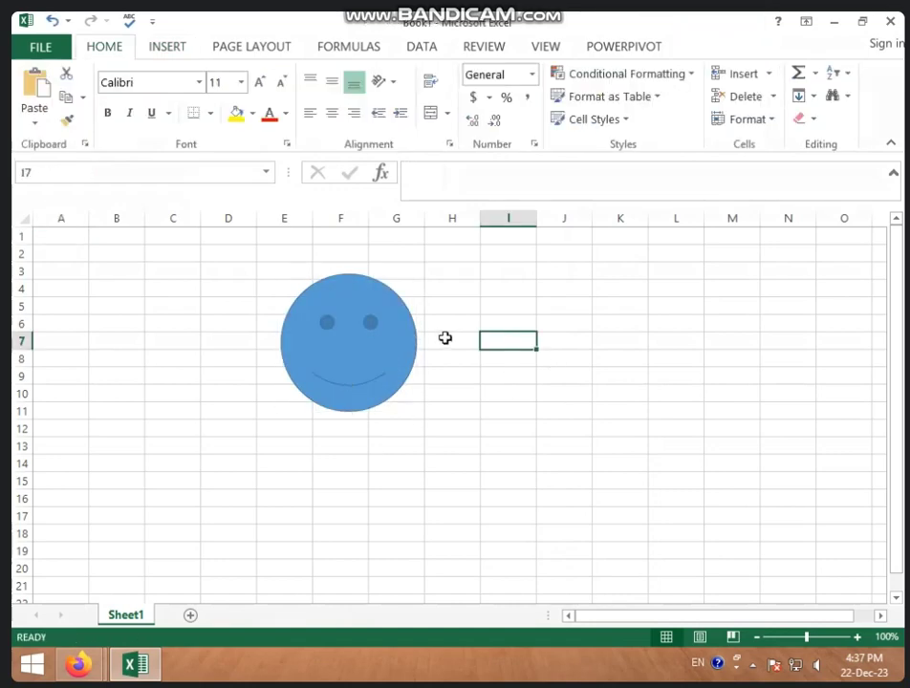
pyautogui.click(353, 355)
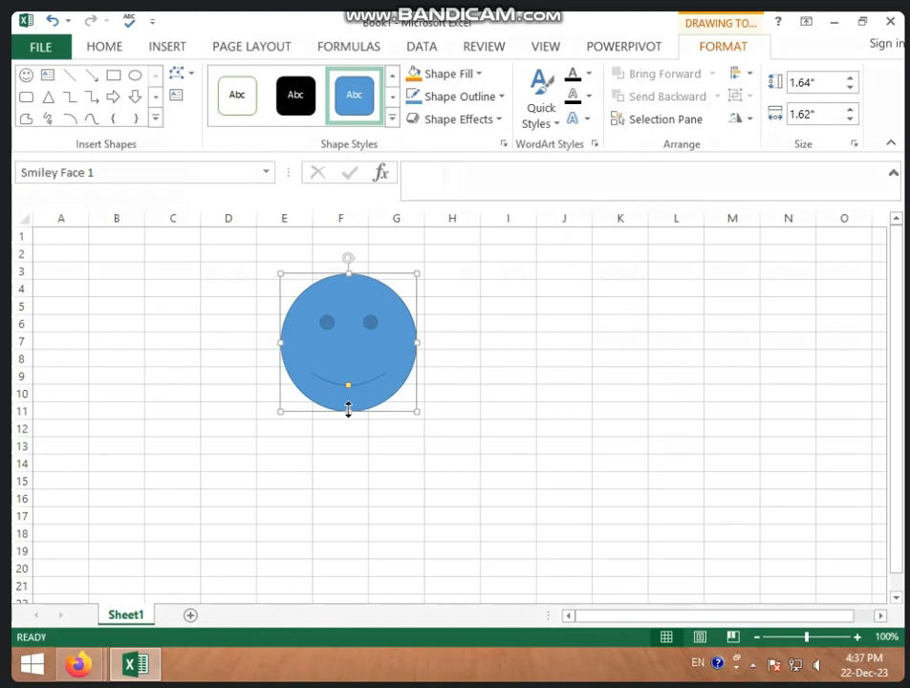
# Enlarge the smiley face to about 2.53" by 3.09", spanning rows 2 to 14 and out to column I
pyautogui.moveTo(347, 409); pyautogui.dragTo(360, 475)
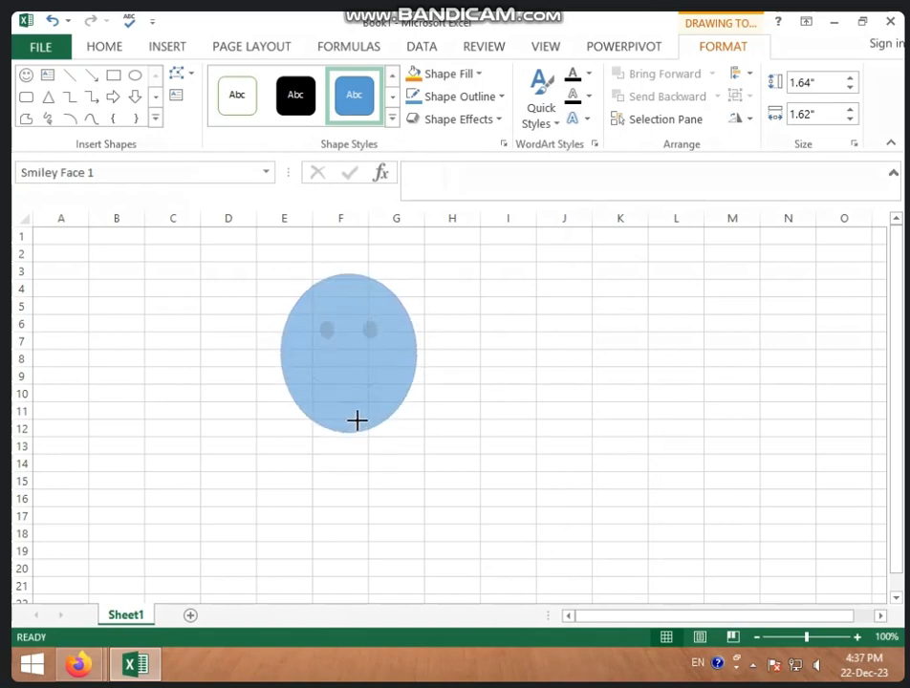
pyautogui.moveTo(360, 475); pyautogui.dragTo(355, 433)
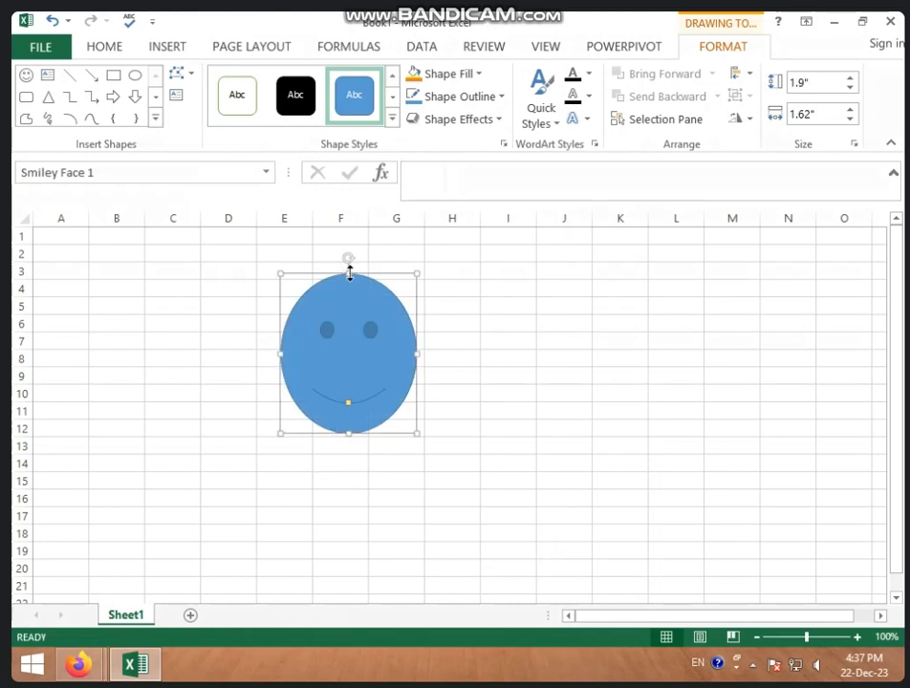
pyautogui.moveTo(349, 274); pyautogui.dragTo(349, 252)
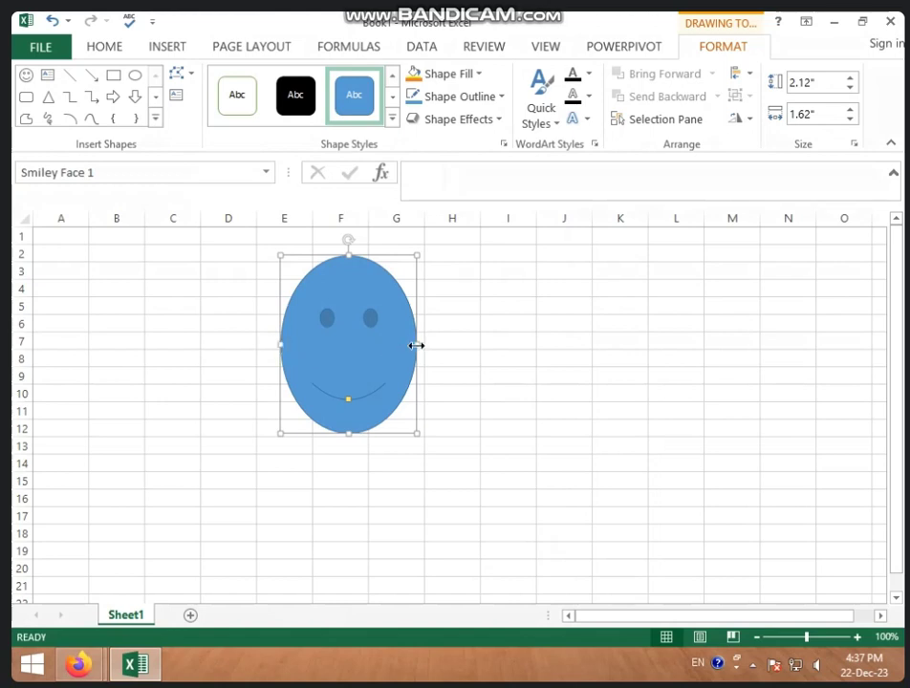
pyautogui.moveTo(416, 345); pyautogui.dragTo(509, 350)
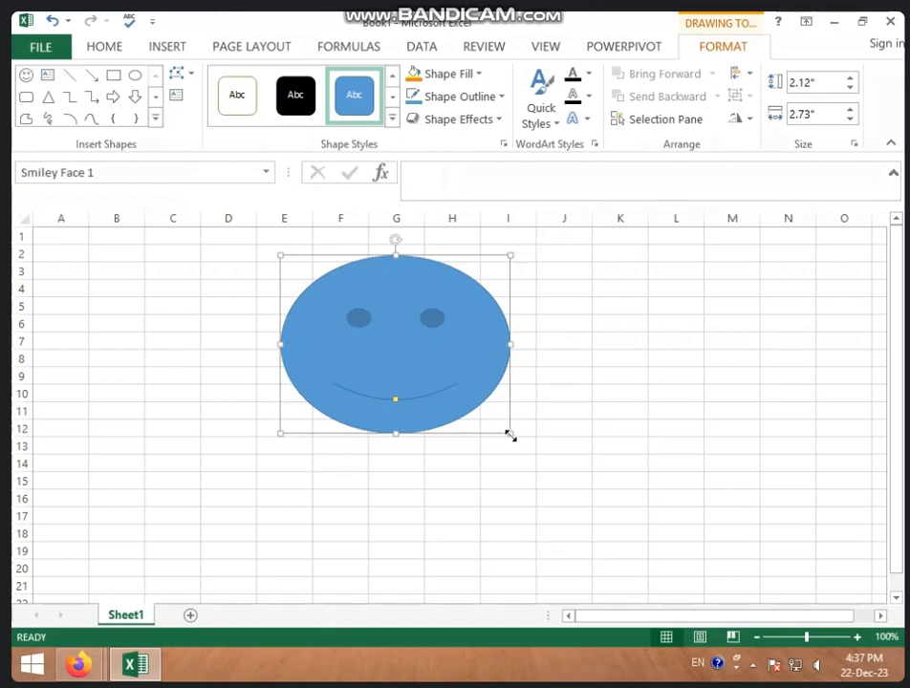
pyautogui.moveTo(509, 434)
pyautogui.mouseDown()
pyautogui.moveTo(425, 352)
pyautogui.moveTo(539, 443)
pyautogui.mouseUp()
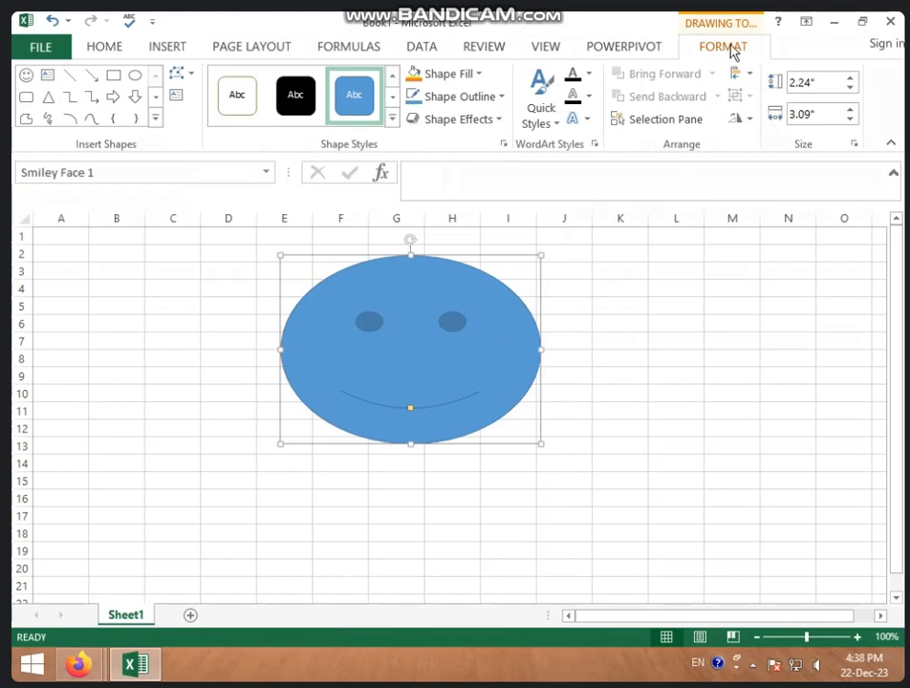
pyautogui.click(751, 339)
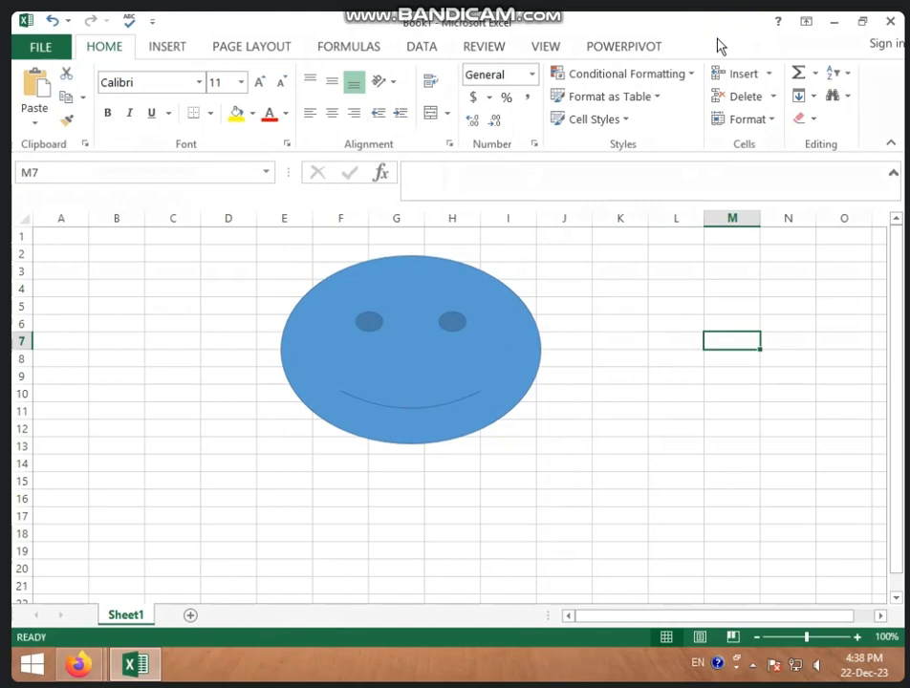
pyautogui.click(457, 321)
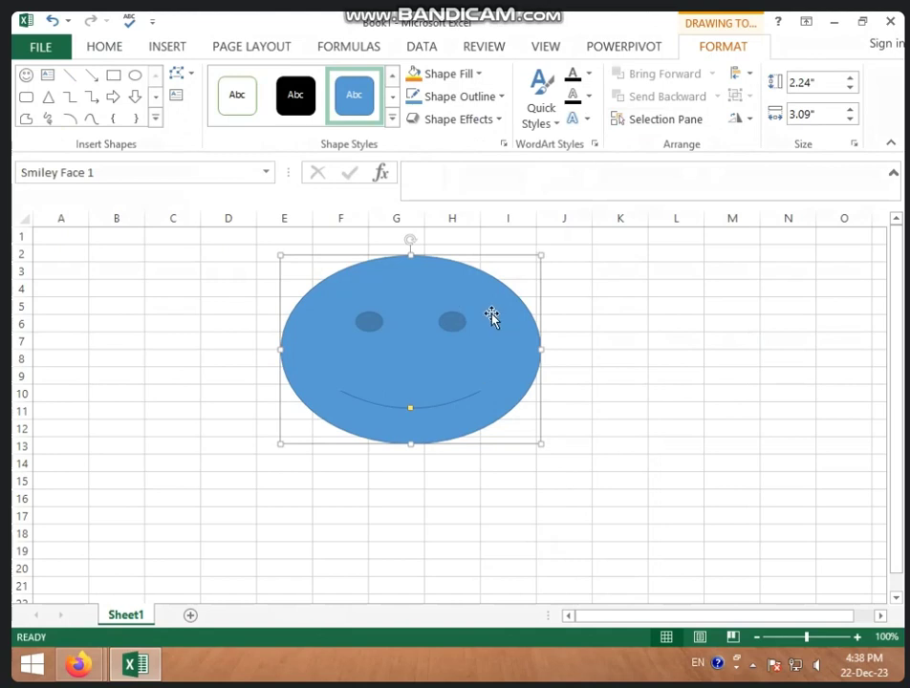
pyautogui.moveTo(409, 443); pyautogui.dragTo(413, 467)
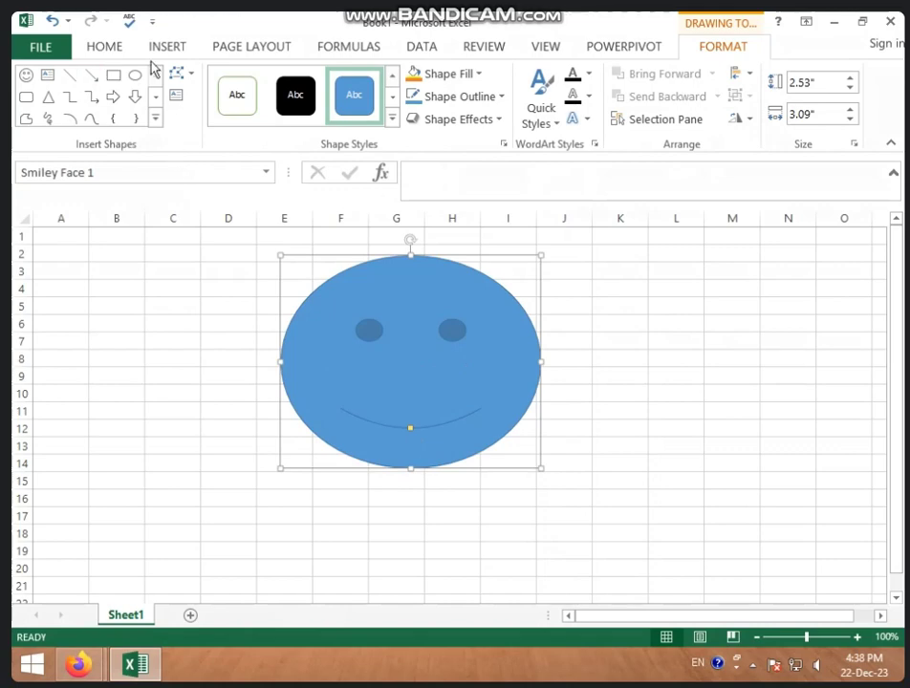
# Draw a blue Quad Arrow about 1.27" by 1.25" over cells B4:C10
pyautogui.click(156, 117)
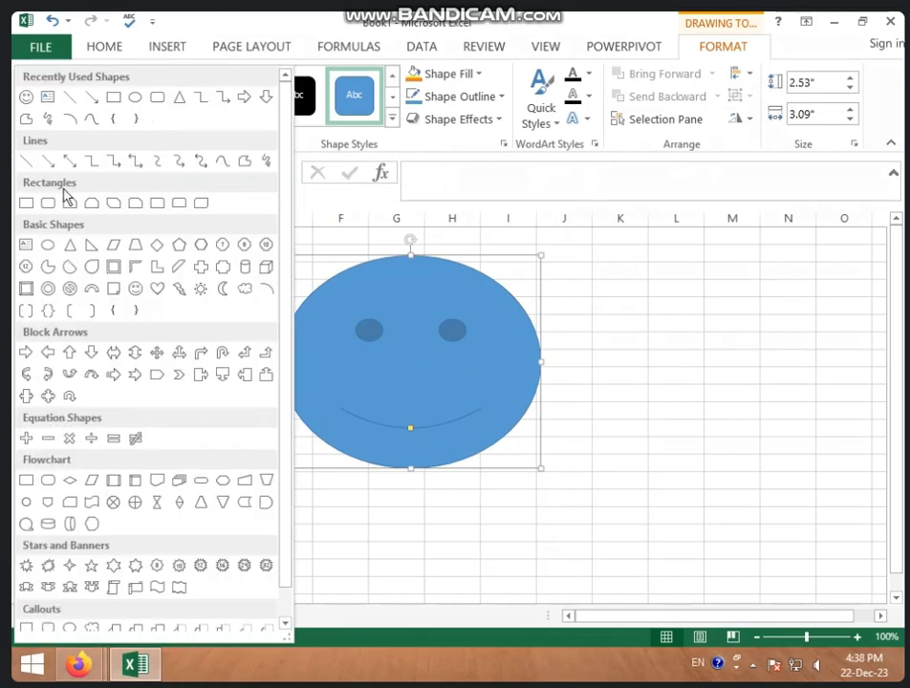
pyautogui.click(158, 354)
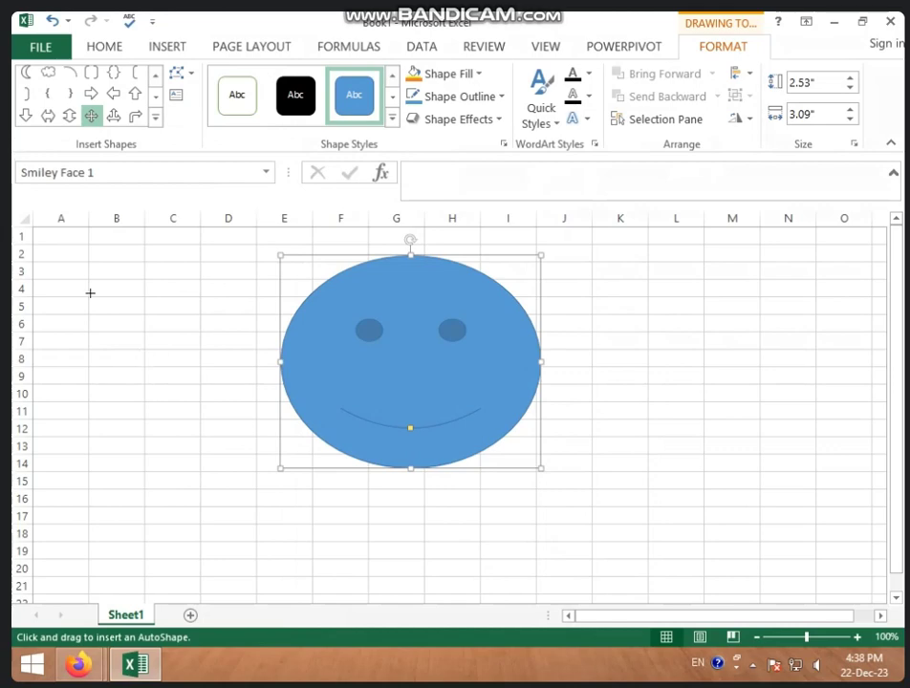
pyautogui.moveTo(90, 292); pyautogui.dragTo(195, 393)
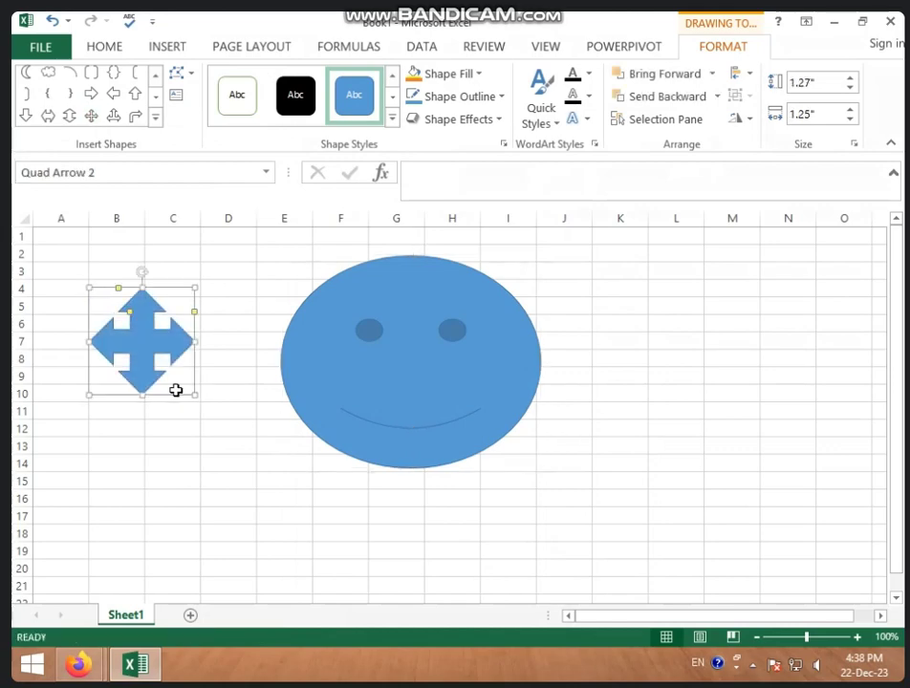
# Change the quad arrow into a Multiply sign and pull its vertices inward to shrink it
pyautogui.click(187, 73)
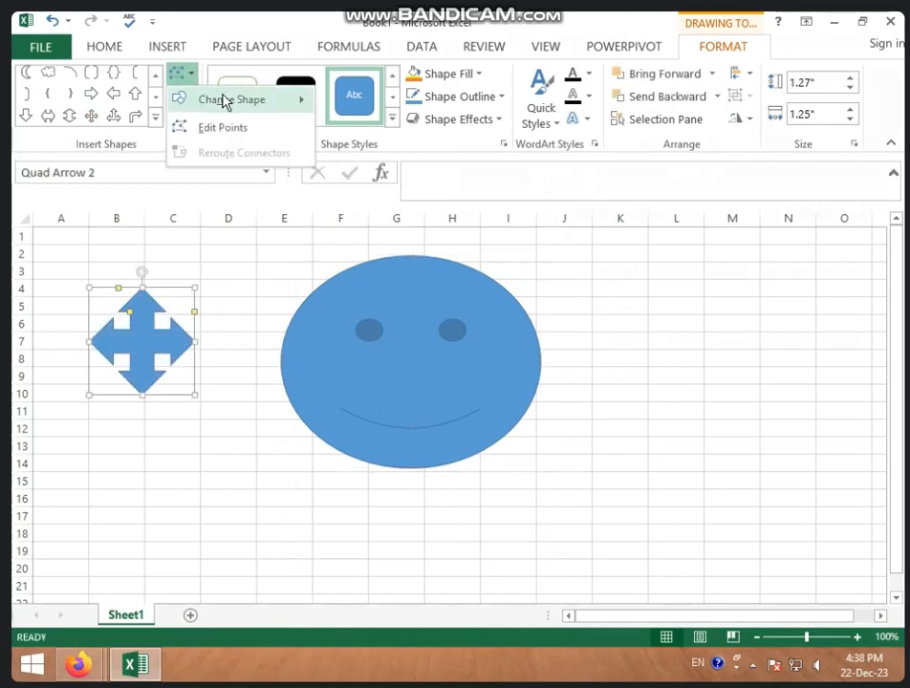
pyautogui.moveTo(227, 101)
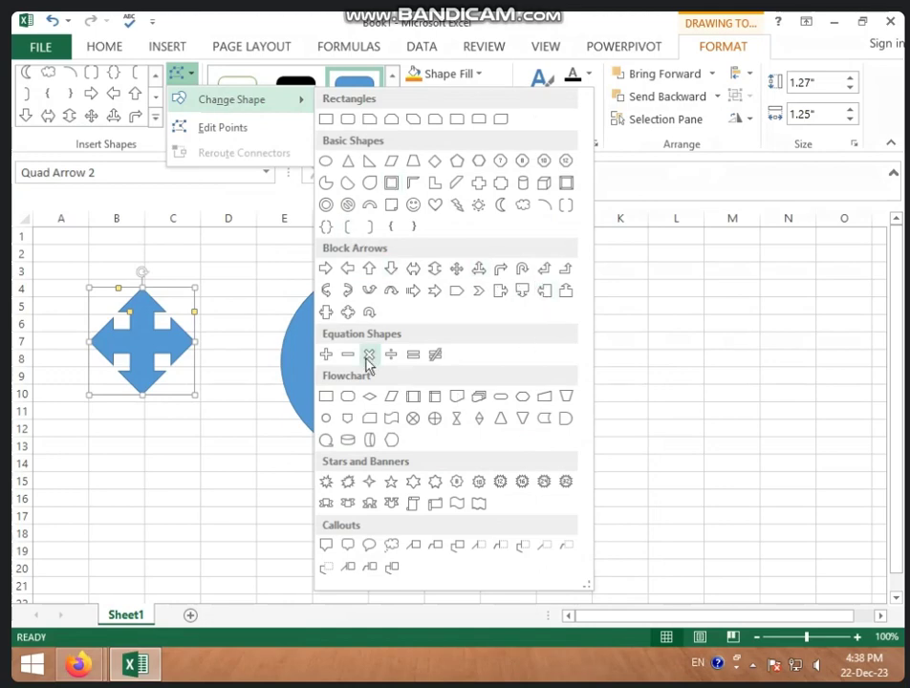
pyautogui.click(369, 355)
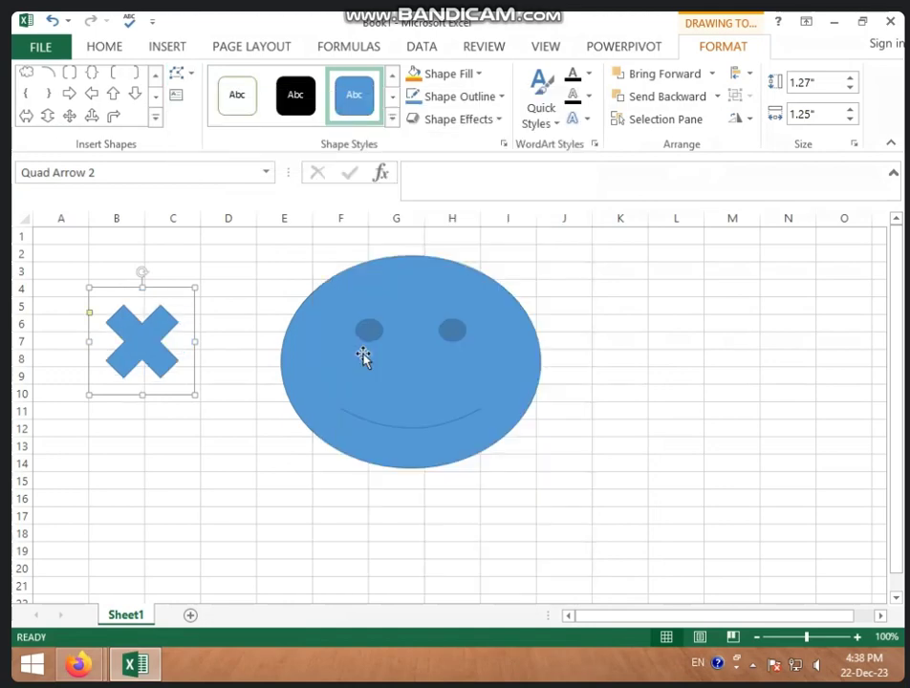
pyautogui.click(190, 73)
pyautogui.click(220, 131)
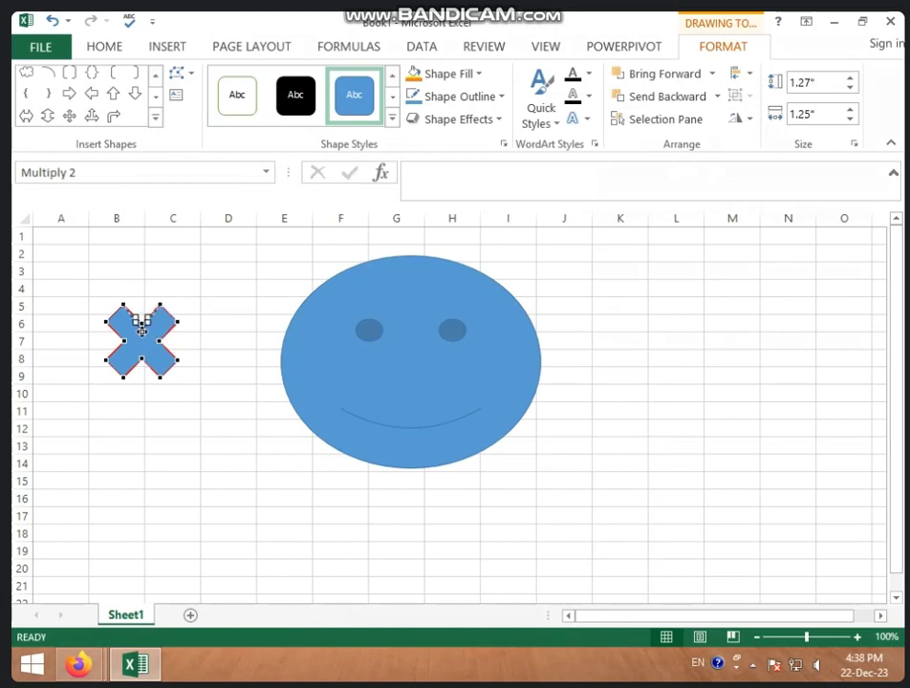
pyautogui.moveTo(142, 332); pyautogui.dragTo(142, 369)
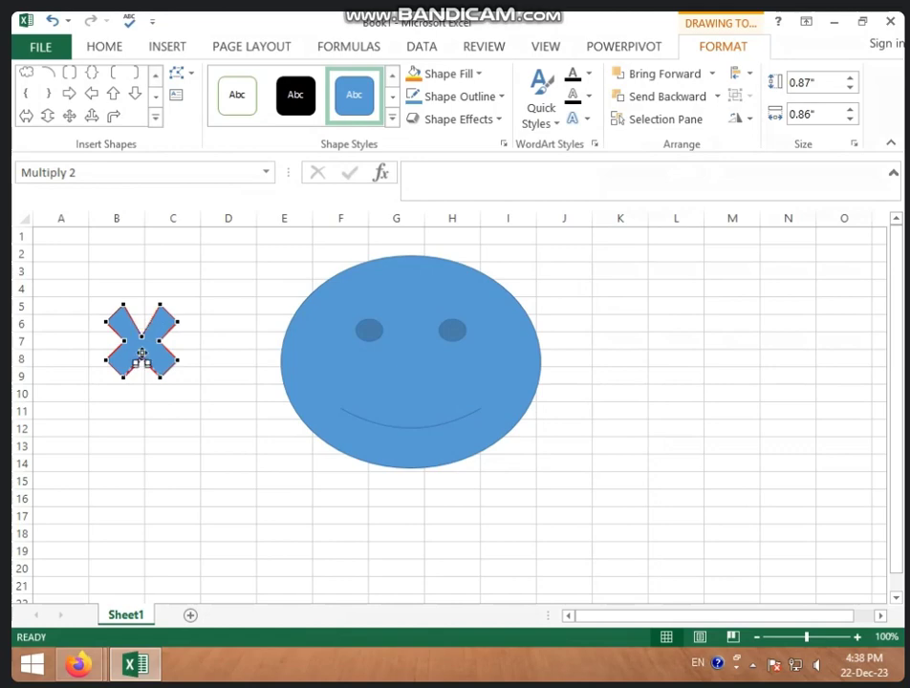
pyautogui.click(138, 392)
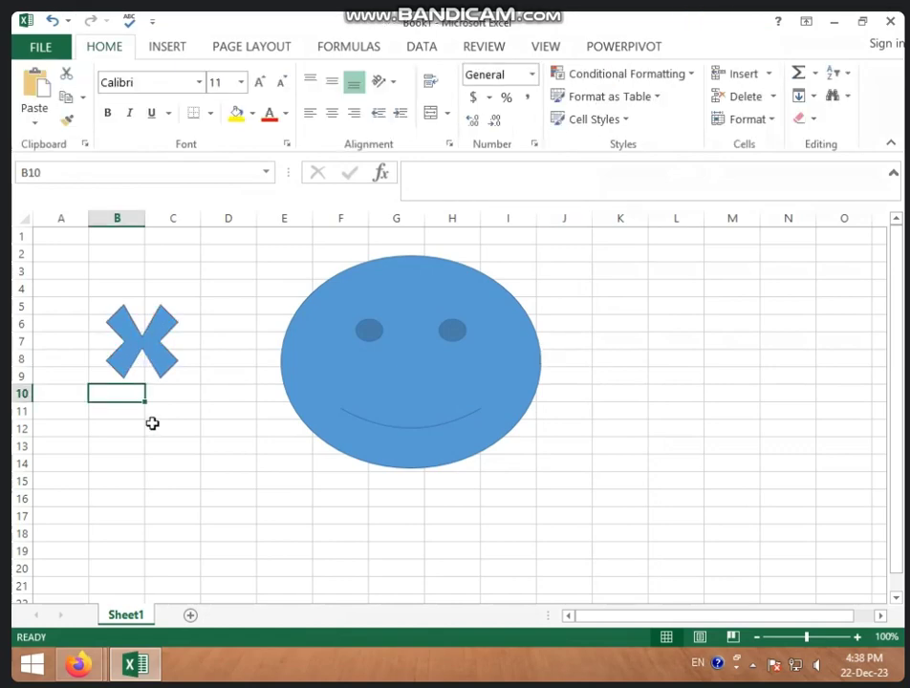
pyautogui.click(161, 356)
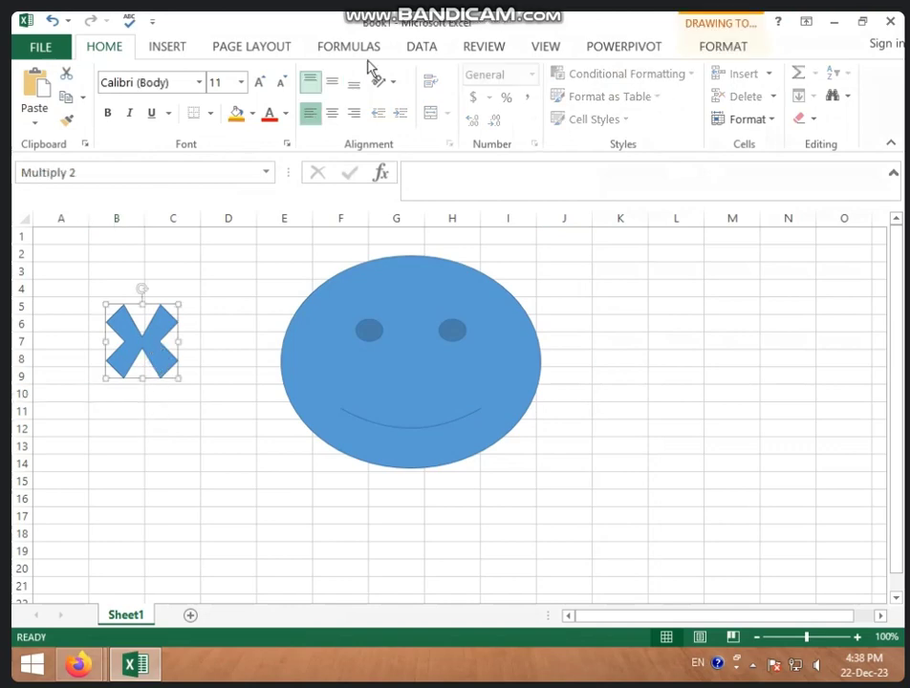
# Draw an empty text box over columns K to N
pyautogui.click(718, 45)
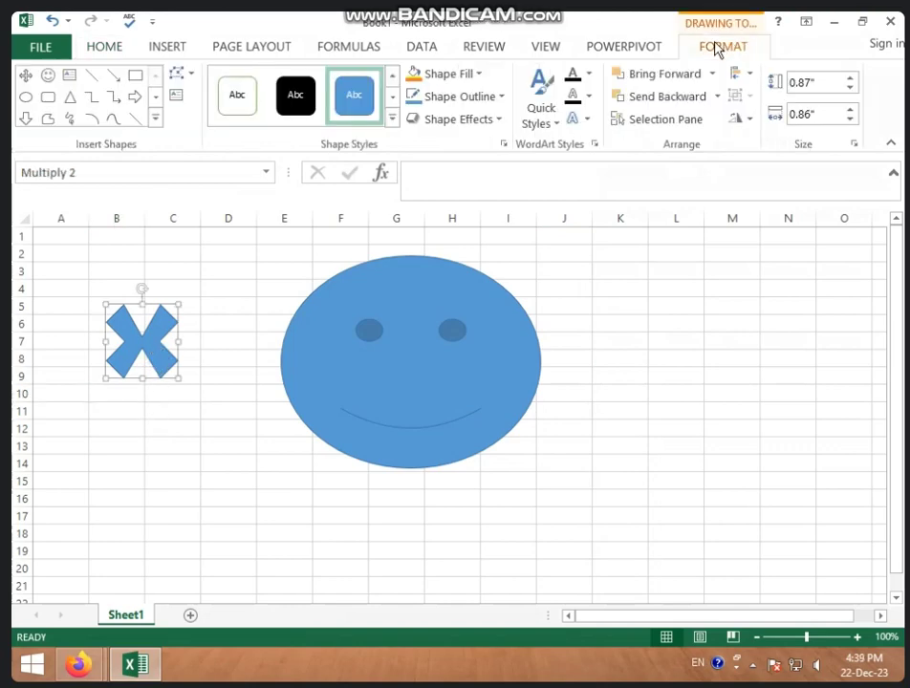
pyautogui.click(182, 99)
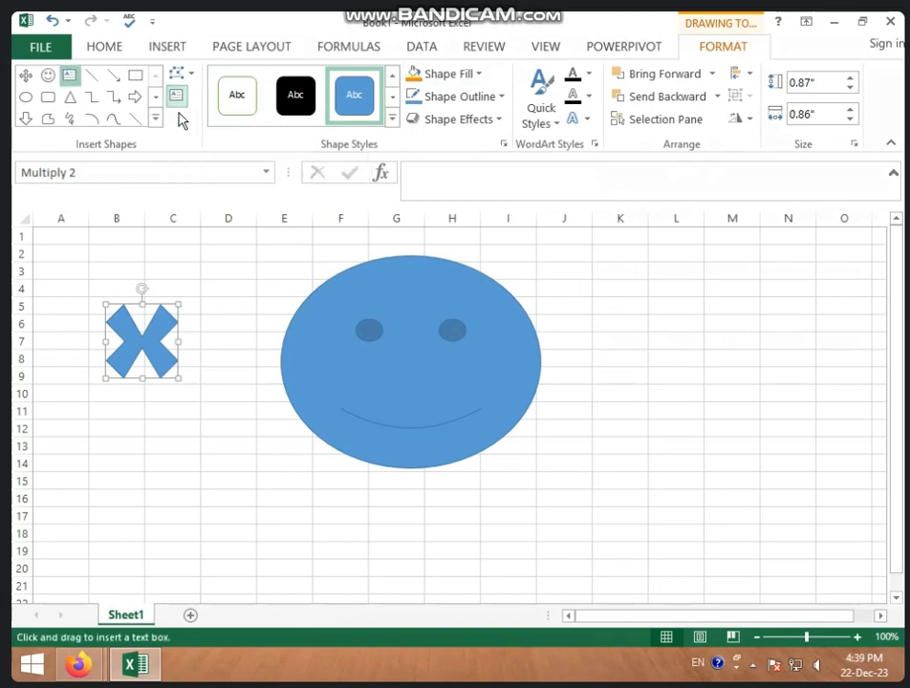
pyautogui.moveTo(632, 263); pyautogui.dragTo(826, 380)
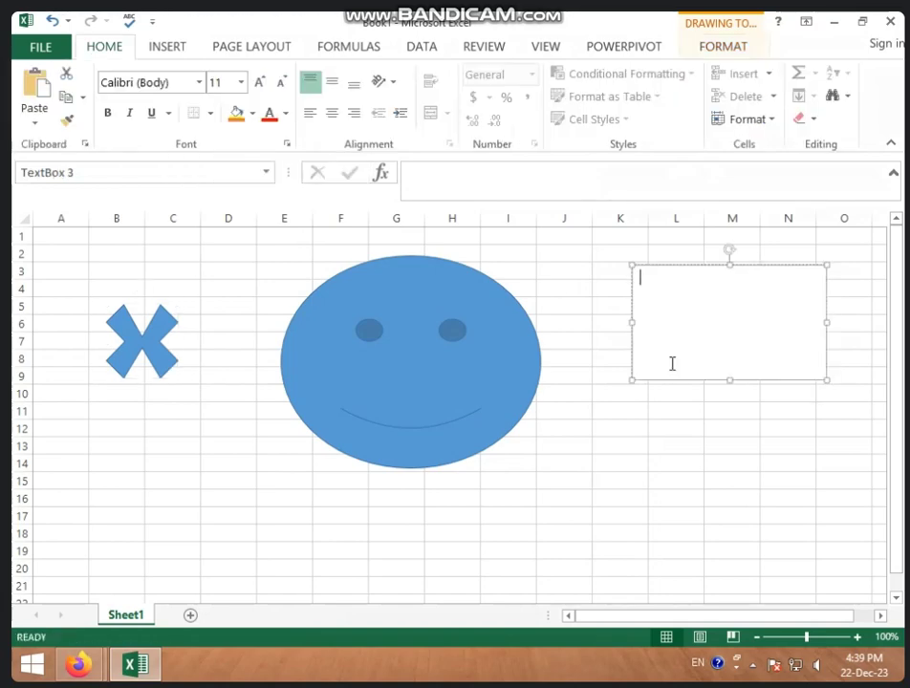
pyautogui.click(658, 379)
# Delete the empty text box and the X shape
pyautogui.press('Delete')
pyautogui.click(158, 359)
pyautogui.press('Delete')
# Move the smiley face to columns K–O and apply the grey gradient shape style
pyautogui.click(384, 350)
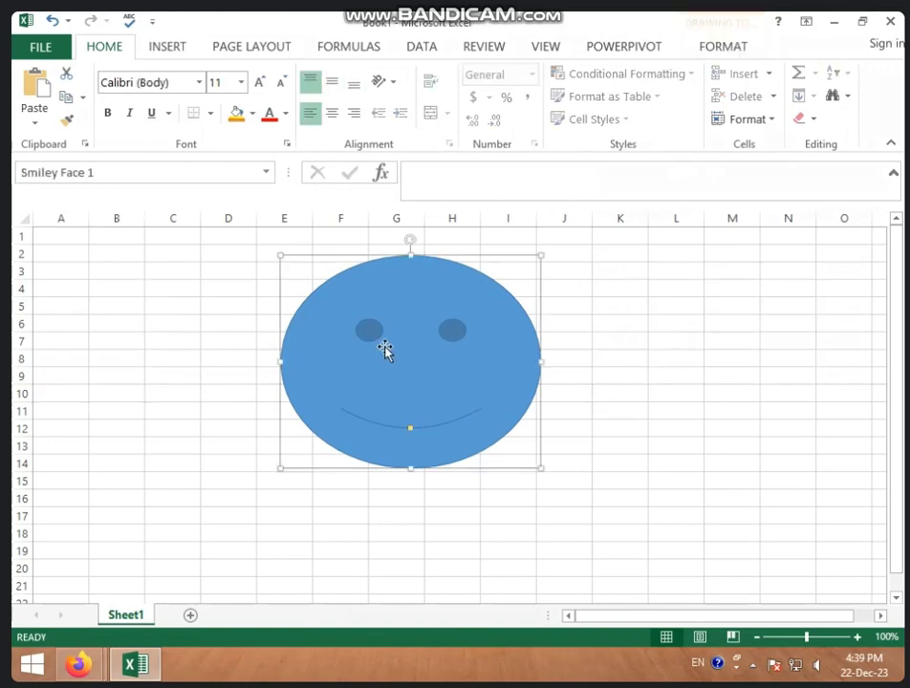
pyautogui.click(712, 48)
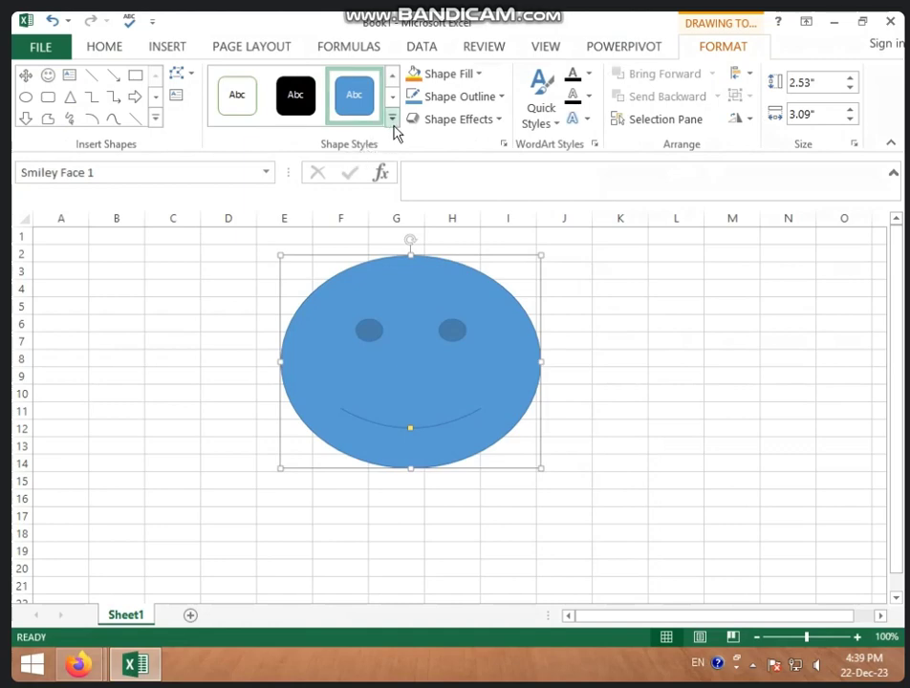
pyautogui.click(392, 118)
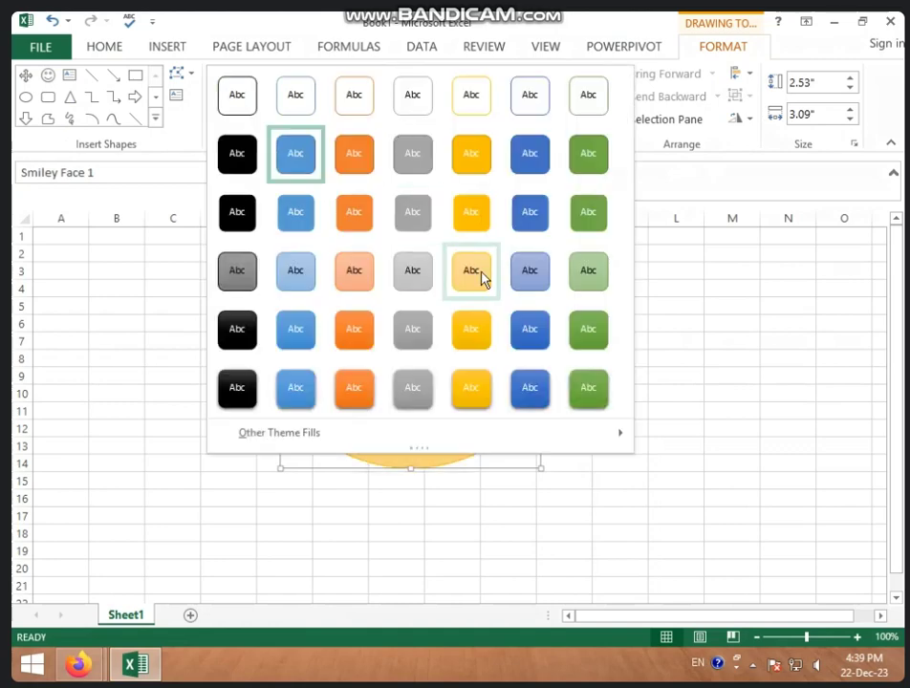
pyautogui.click(335, 513)
pyautogui.moveTo(402, 377); pyautogui.dragTo(741, 370)
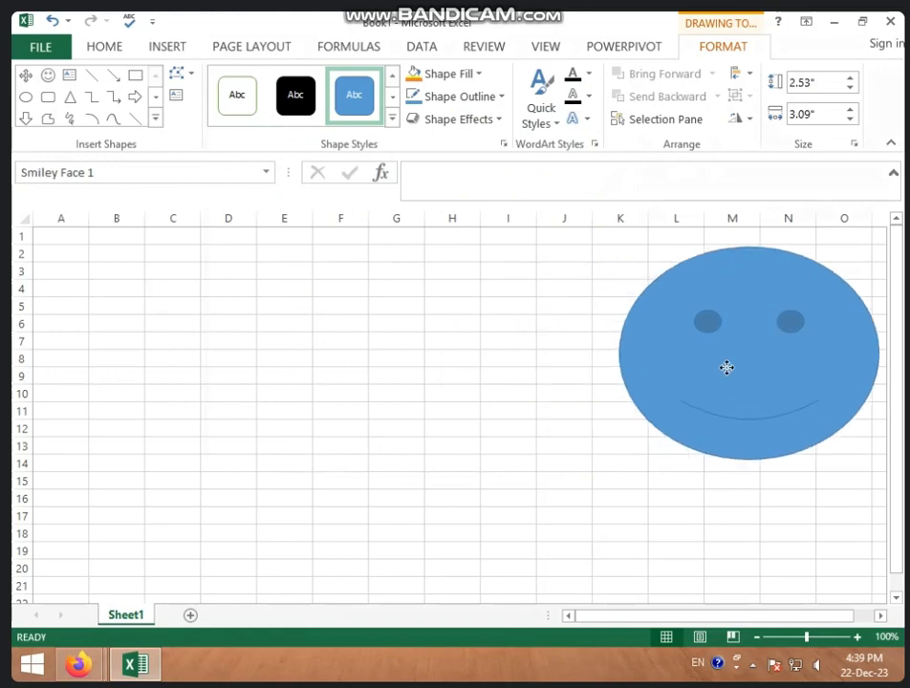
pyautogui.click(392, 118)
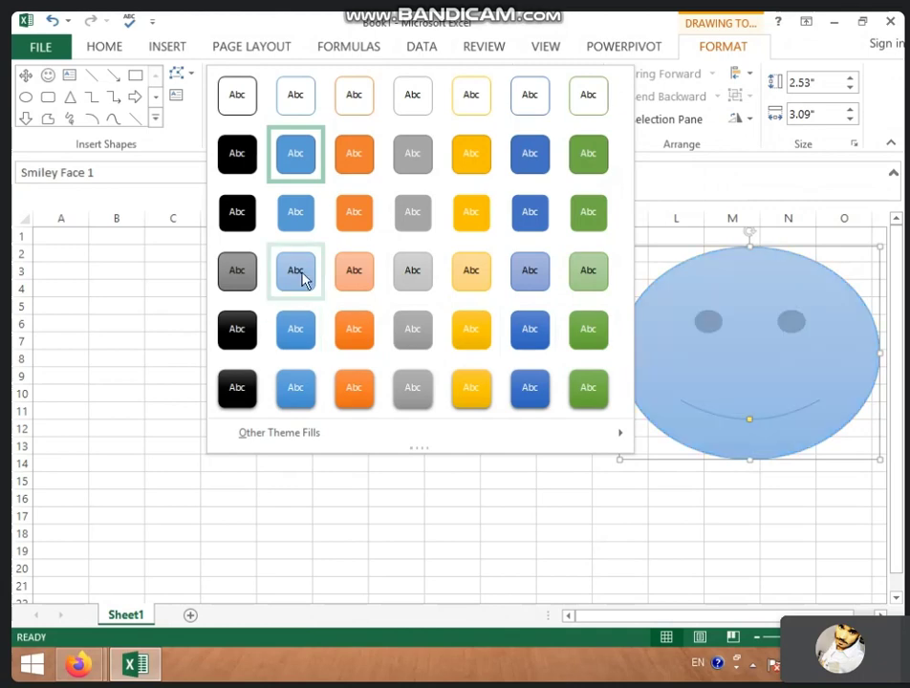
pyautogui.click(242, 274)
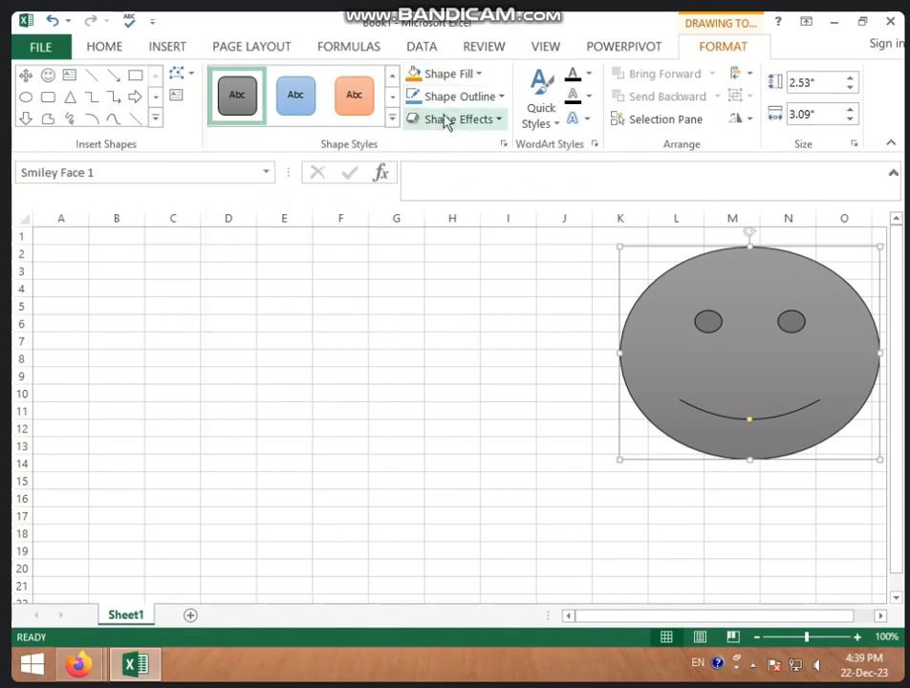
# Fill the smiley face with the light green theme colour, then reopen its Shape Fill menu
pyautogui.click(480, 76)
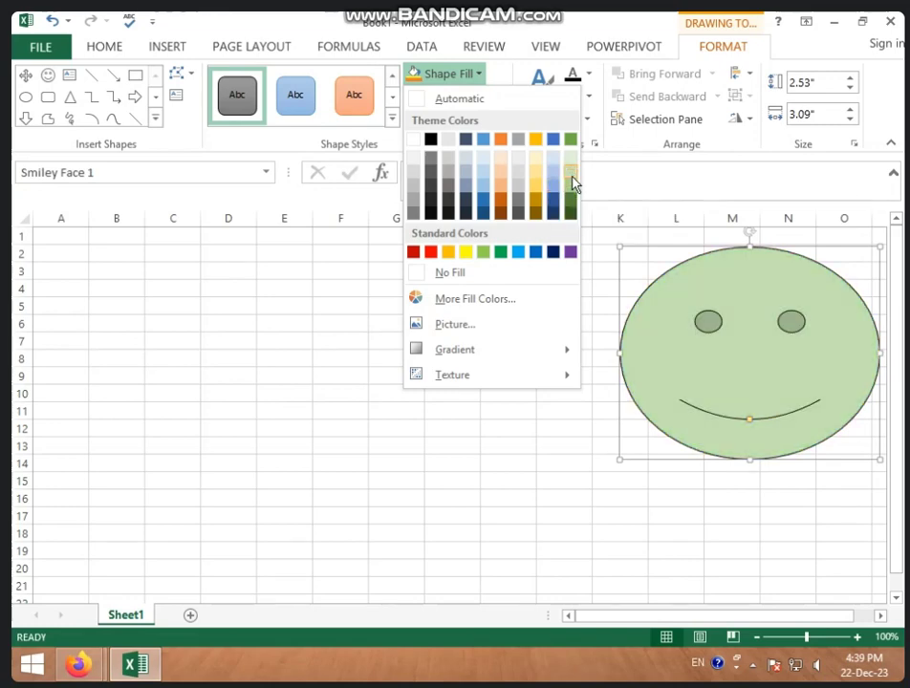
pyautogui.click(570, 173)
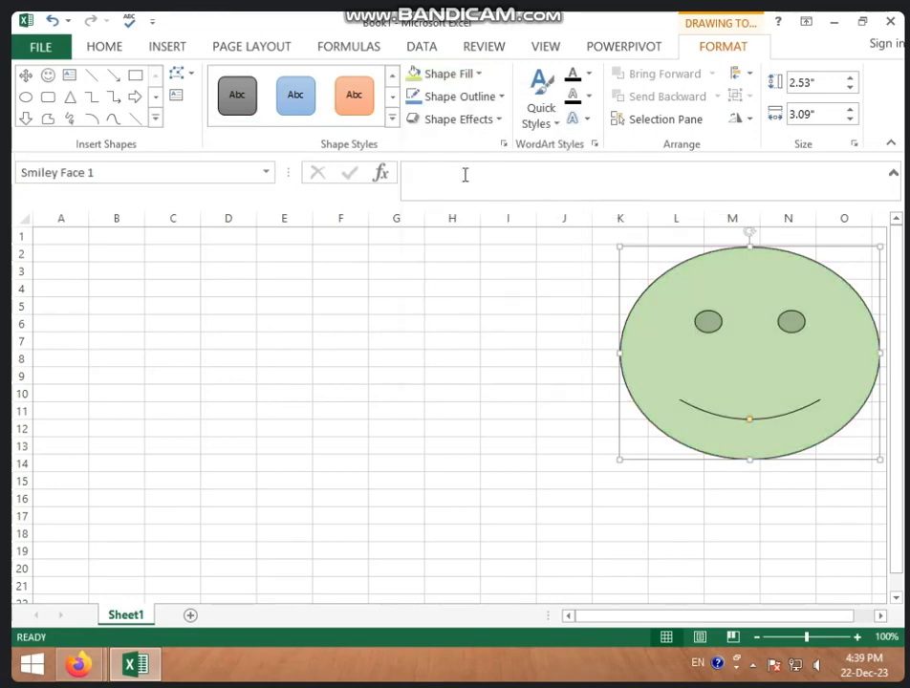
pyautogui.click(477, 76)
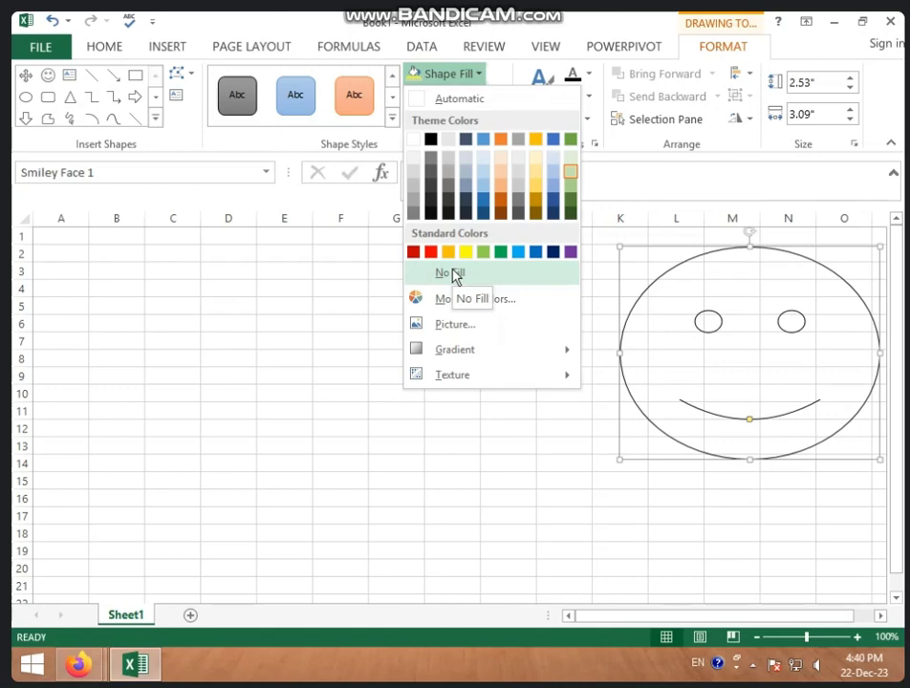
# Open More Fill Colors and preview pink, light green and teal swatches in the Standard palette
pyautogui.click(489, 303)
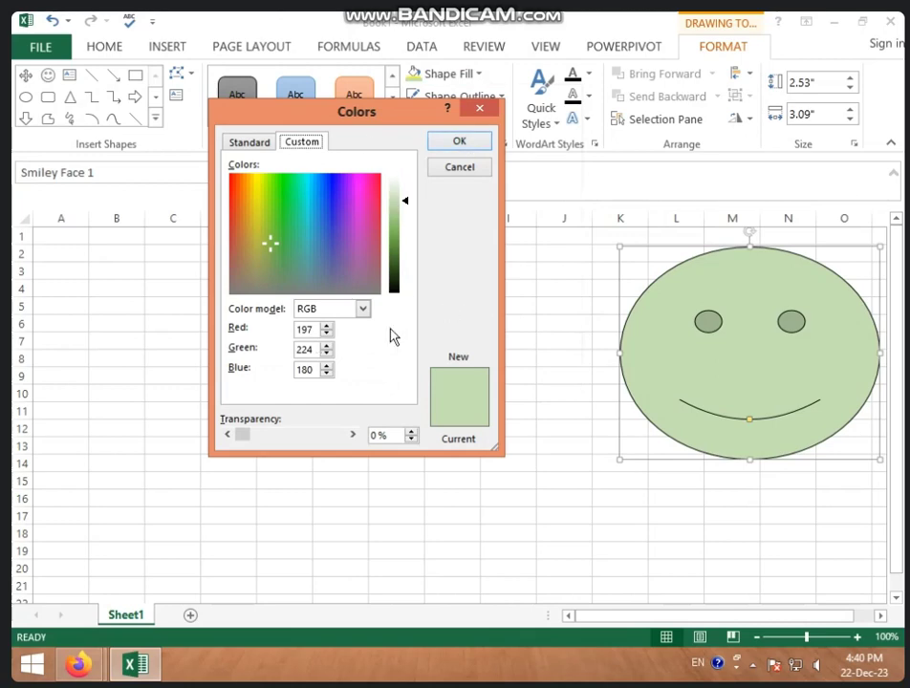
pyautogui.click(264, 146)
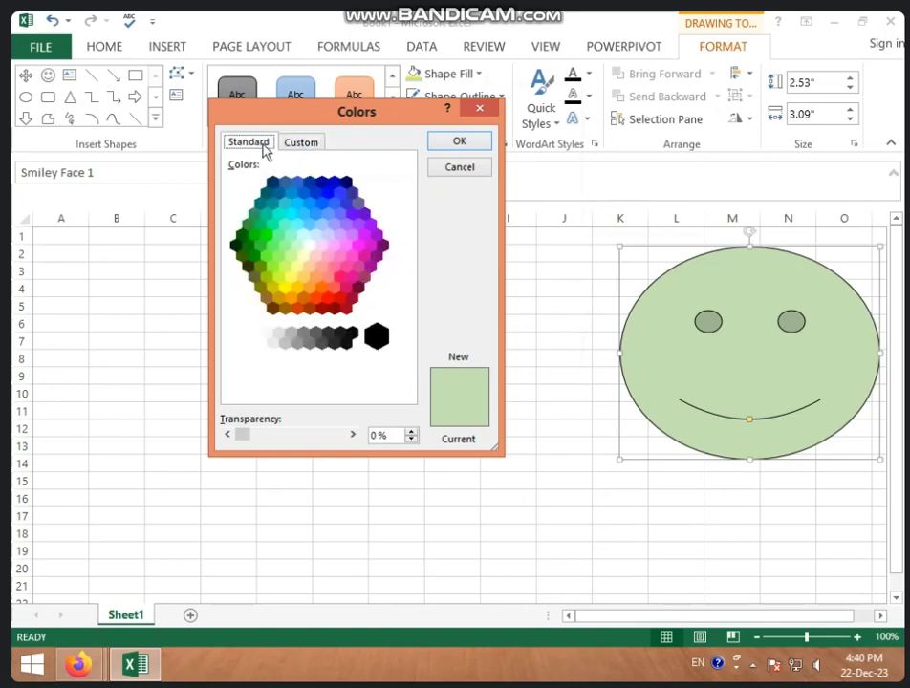
pyautogui.click(298, 147)
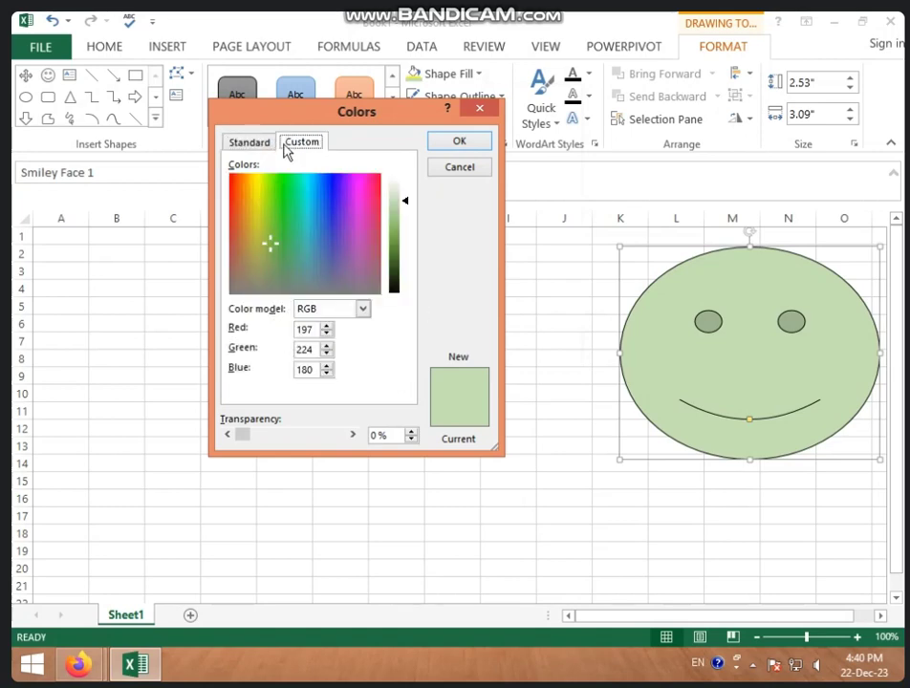
pyautogui.click(260, 145)
pyautogui.click(336, 244)
pyautogui.click(286, 246)
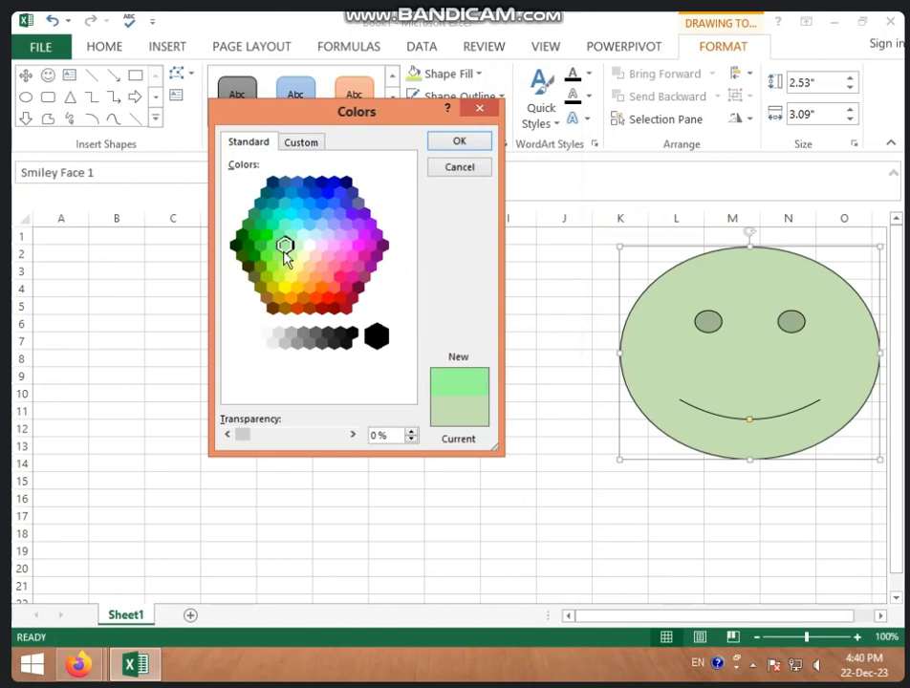
pyautogui.click(272, 226)
pyautogui.click(298, 145)
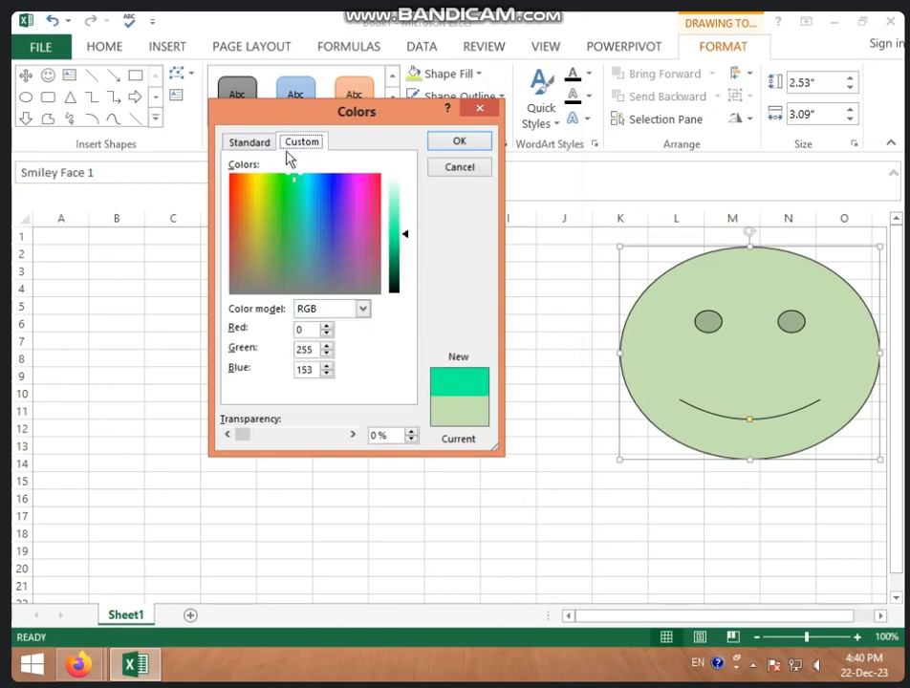
pyautogui.click(259, 148)
# Try various blues and greens across both tabs, ending on Custom with RGB 102, 102, 255
pyautogui.click(302, 142)
pyautogui.click(328, 209)
pyautogui.click(249, 141)
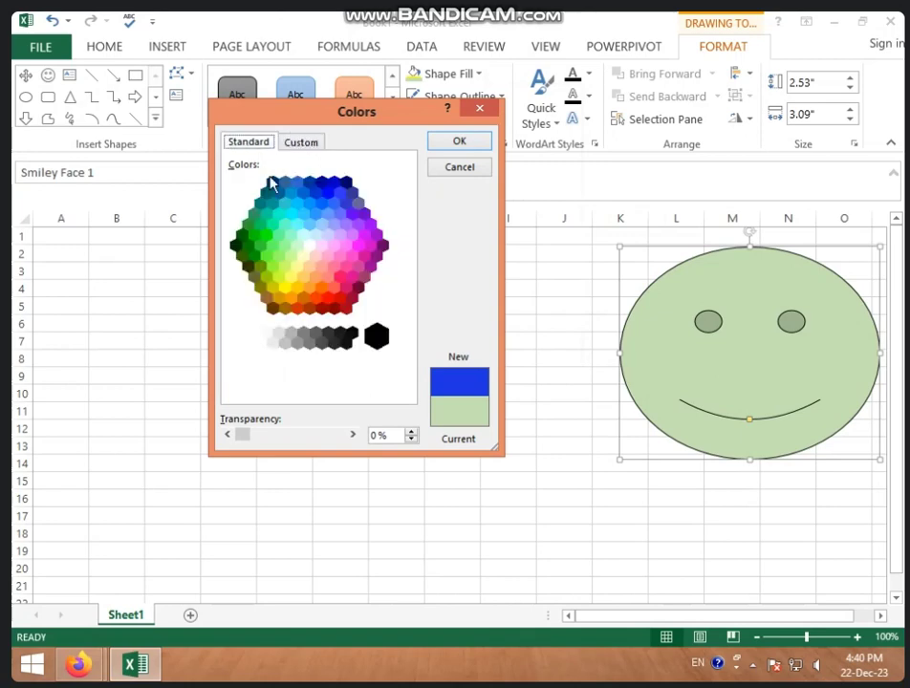
pyautogui.click(325, 204)
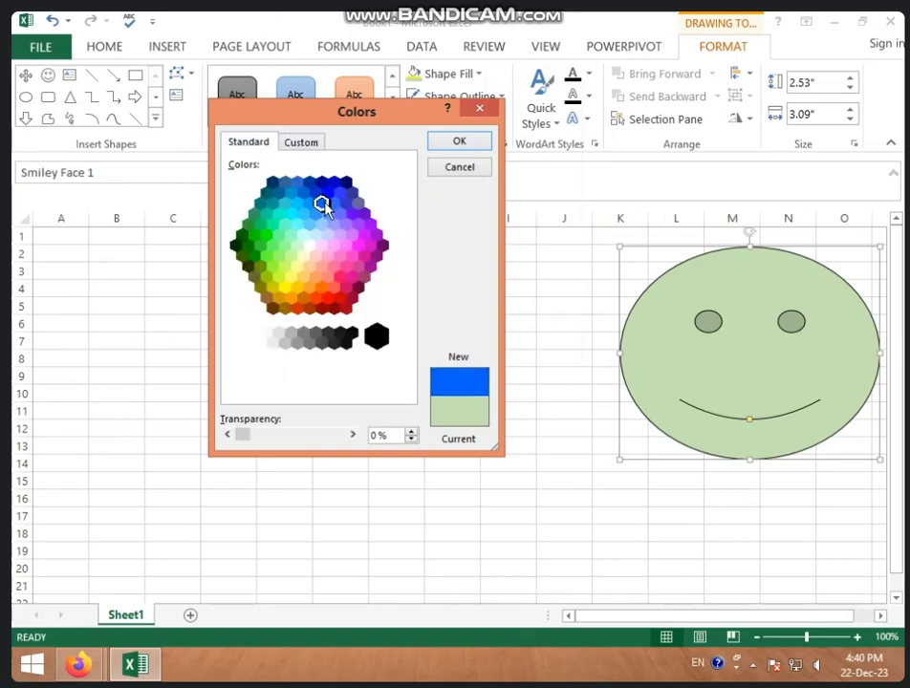
pyautogui.click(299, 145)
pyautogui.click(295, 195)
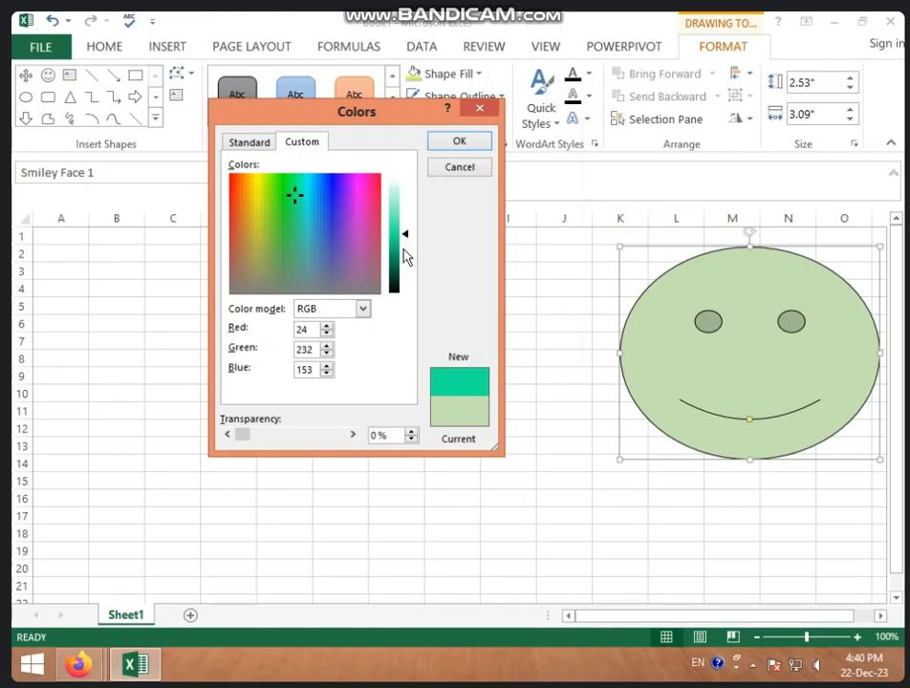
pyautogui.moveTo(406, 239)
pyautogui.mouseDown()
pyautogui.moveTo(400, 219)
pyautogui.moveTo(403, 231)
pyautogui.mouseUp()
pyautogui.click(253, 144)
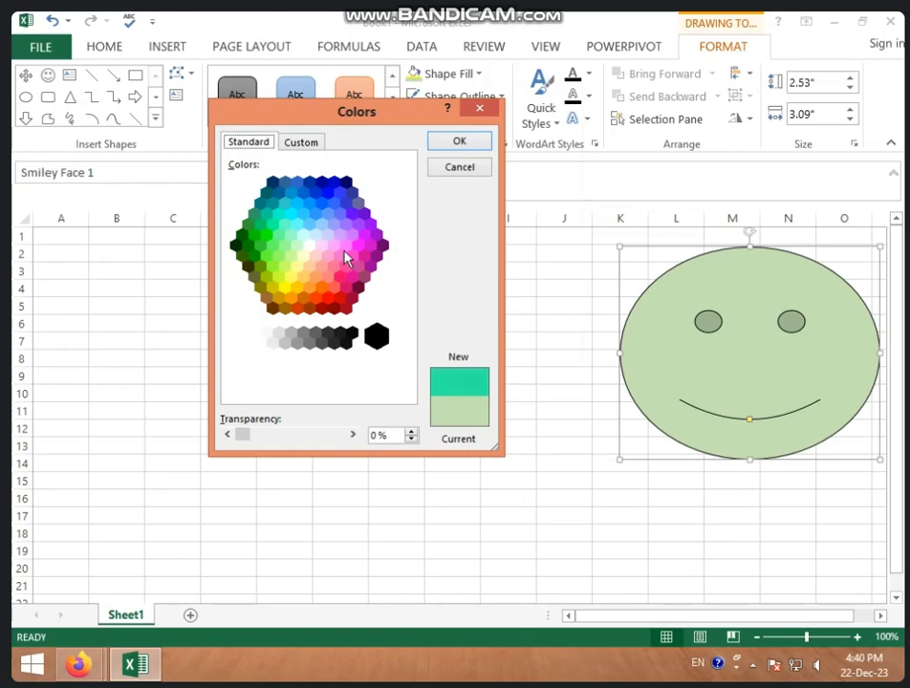
pyautogui.click(327, 194)
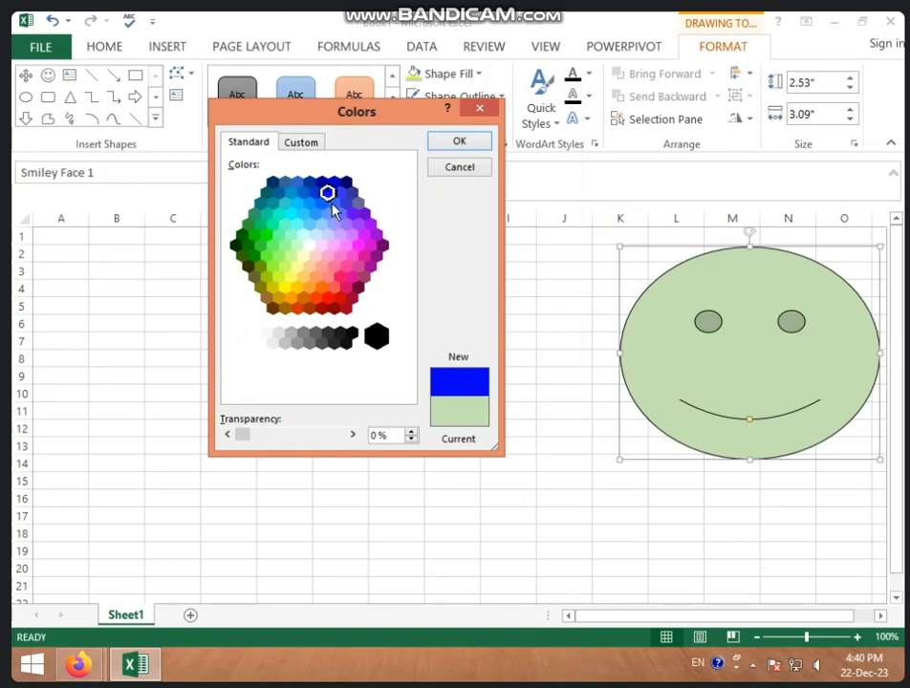
pyautogui.click(334, 204)
pyautogui.click(327, 214)
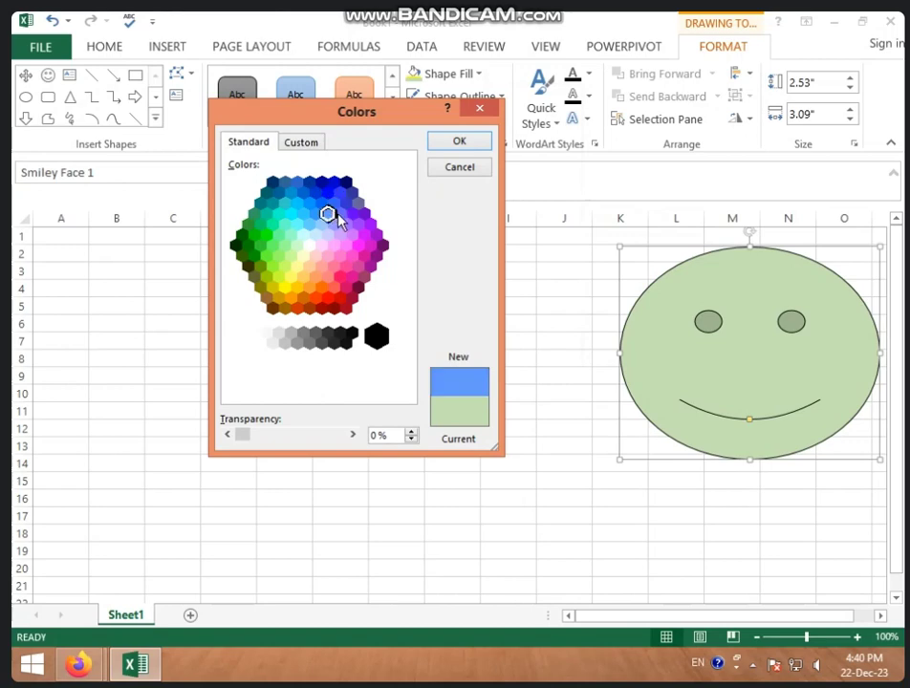
pyautogui.click(339, 214)
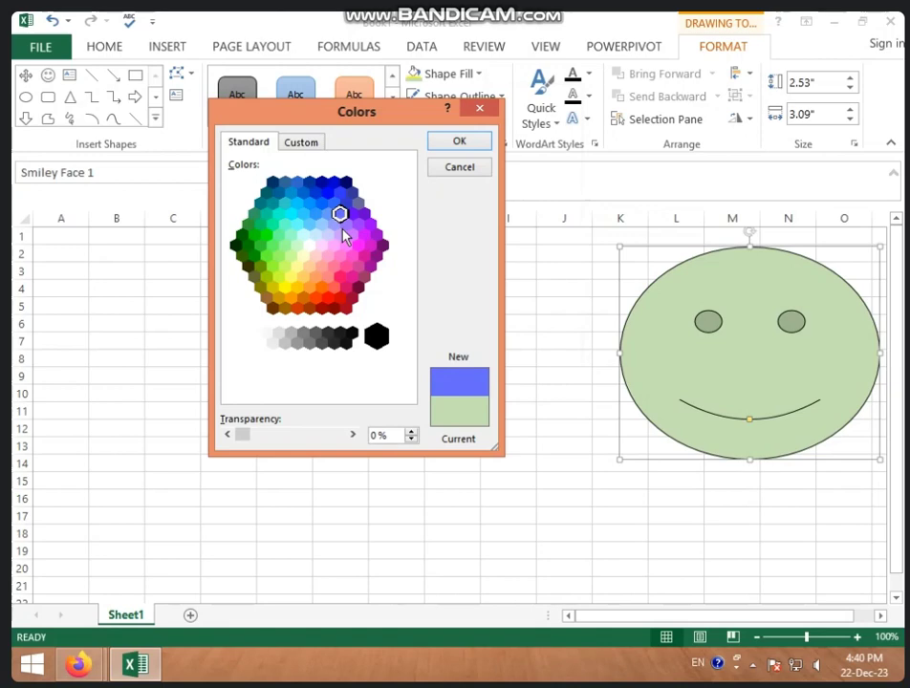
pyautogui.click(302, 144)
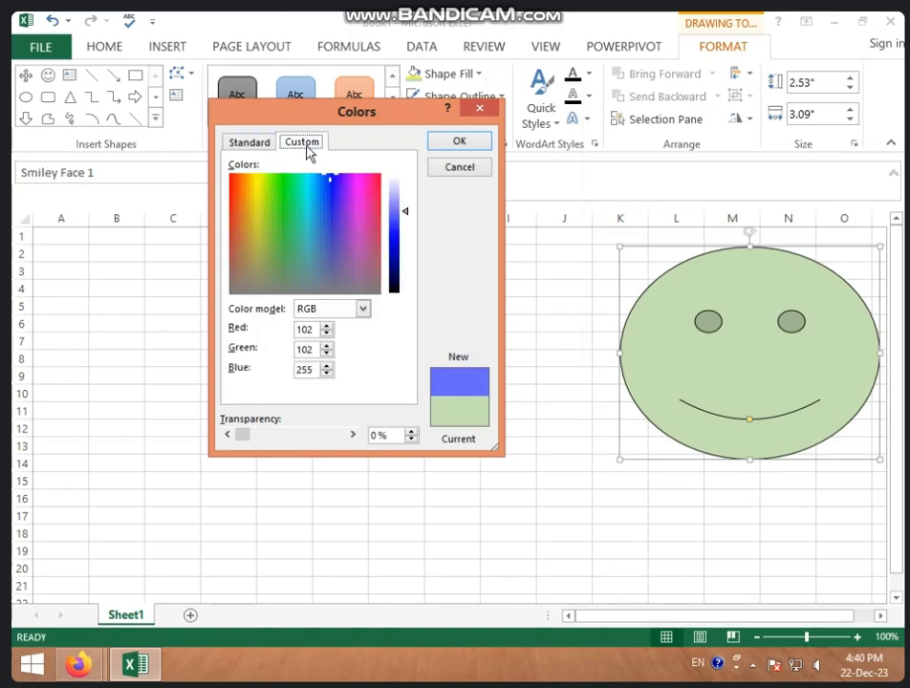
# Enter custom RGB values Red 150, Green 250, Blue 150 in the Colors dialog
pyautogui.moveTo(403, 218)
pyautogui.mouseDown()
pyautogui.moveTo(402, 225)
pyautogui.moveTo(401, 208)
pyautogui.mouseUp()
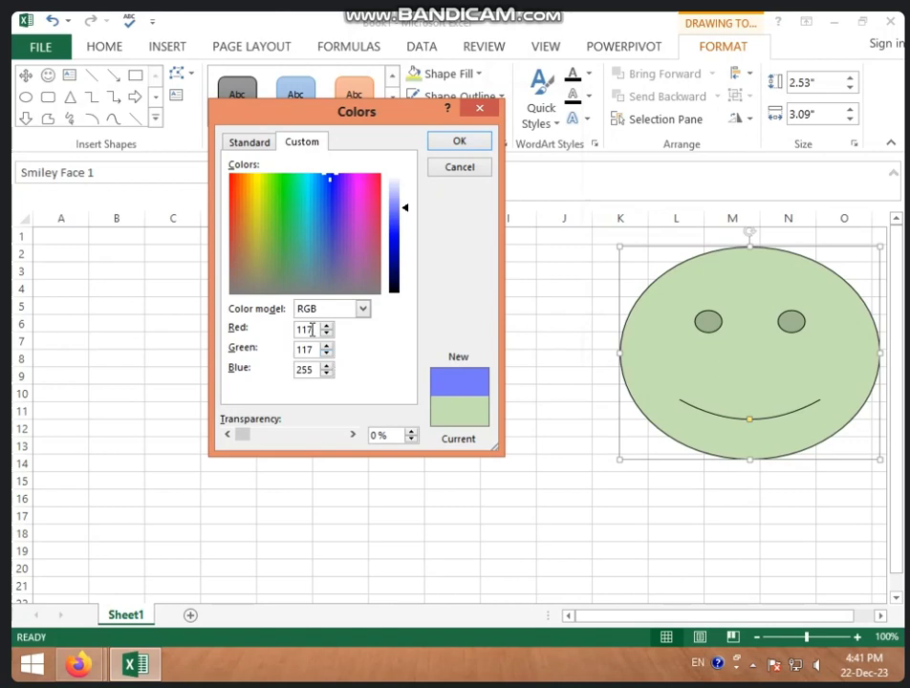
pyautogui.doubleClick(314, 329)
pyautogui.write('150')
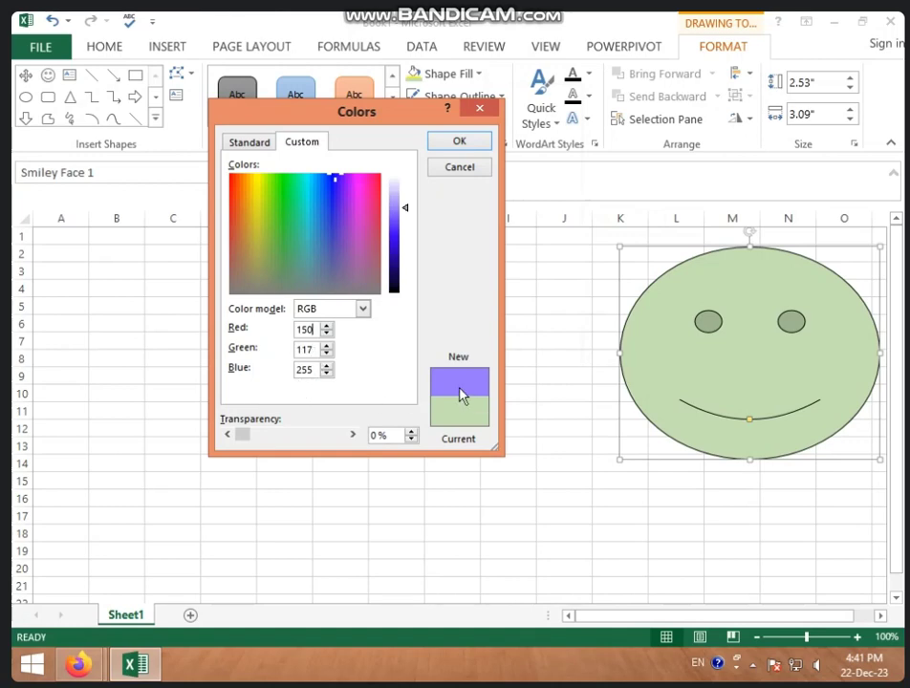
pyautogui.doubleClick(304, 349)
pyautogui.write('250')
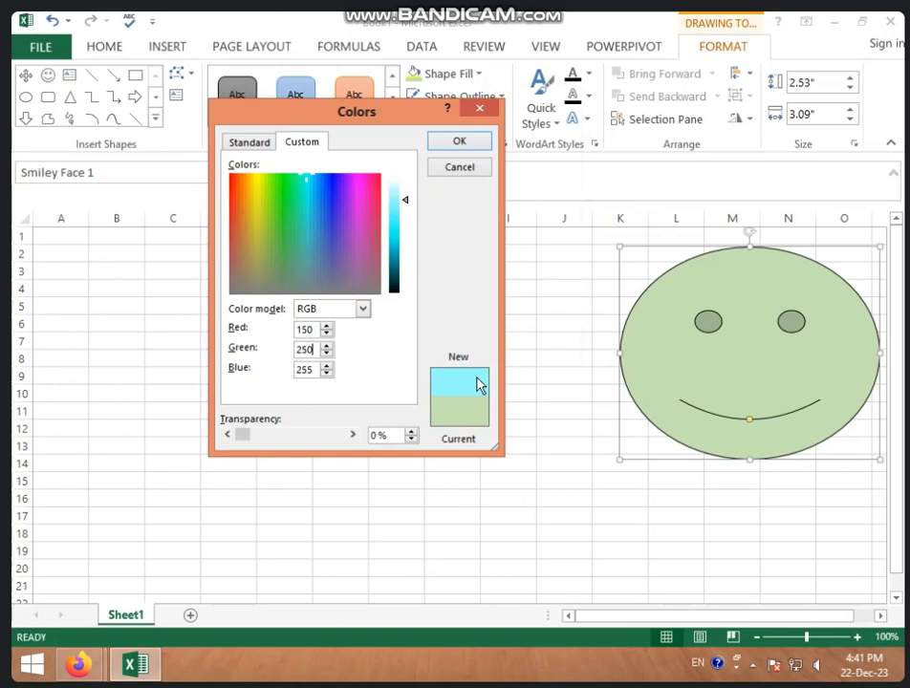
pyautogui.doubleClick(304, 370)
pyautogui.write('150')
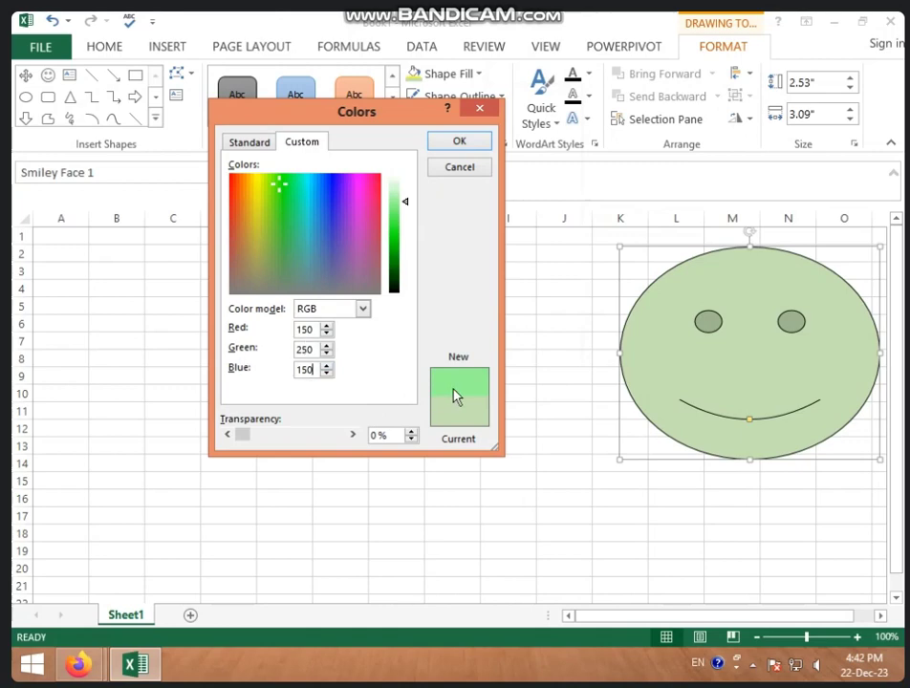
# Raise Green toward 255 and Blue to 160, pick a pink from the spectrum, and apply it
pyautogui.click(328, 348)
pyautogui.click(328, 348)
pyautogui.click(328, 348)
pyautogui.click(327, 348)
pyautogui.click(328, 348)
pyautogui.doubleClick(326, 367)
pyautogui.doubleClick(325, 367)
pyautogui.tripleClick(326, 367)
pyautogui.tripleClick(326, 367)
pyautogui.click(351, 205)
pyautogui.click(459, 140)
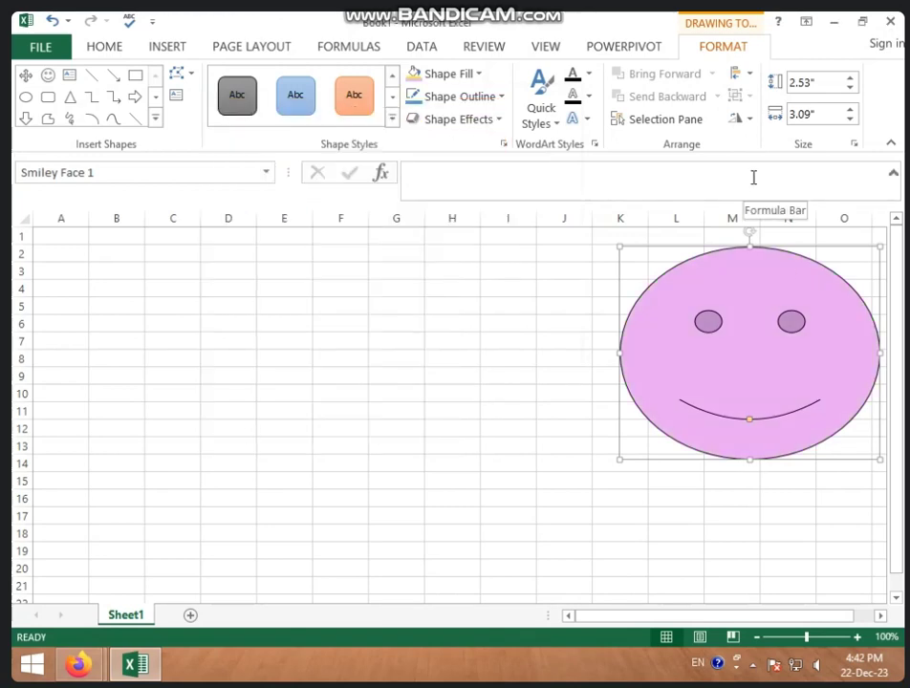
# Choose Picture from the smiley's Shape Fill menu to open Insert Pictures
pyautogui.click(481, 76)
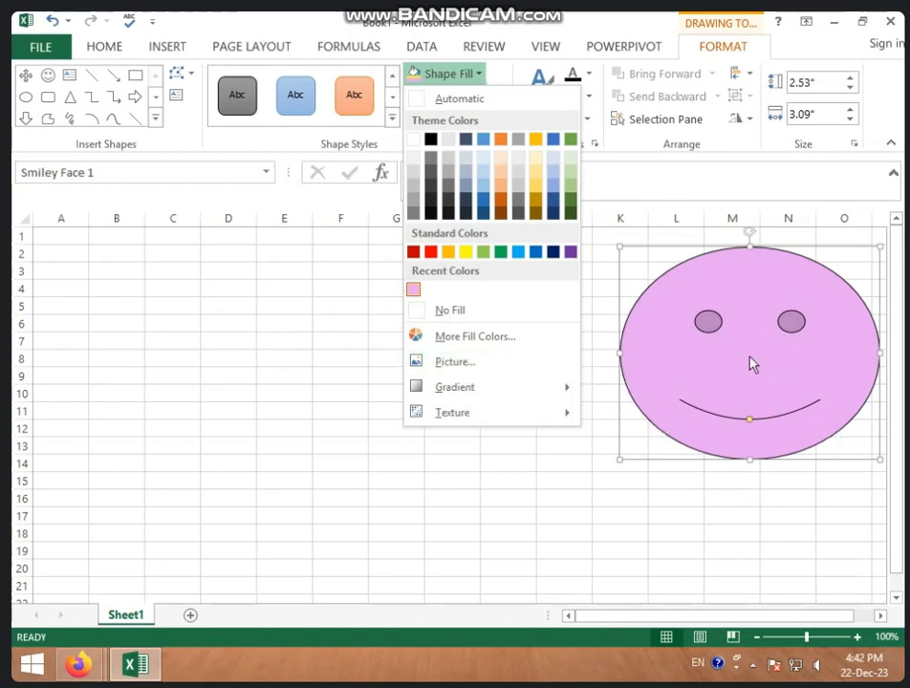
pyautogui.click(477, 372)
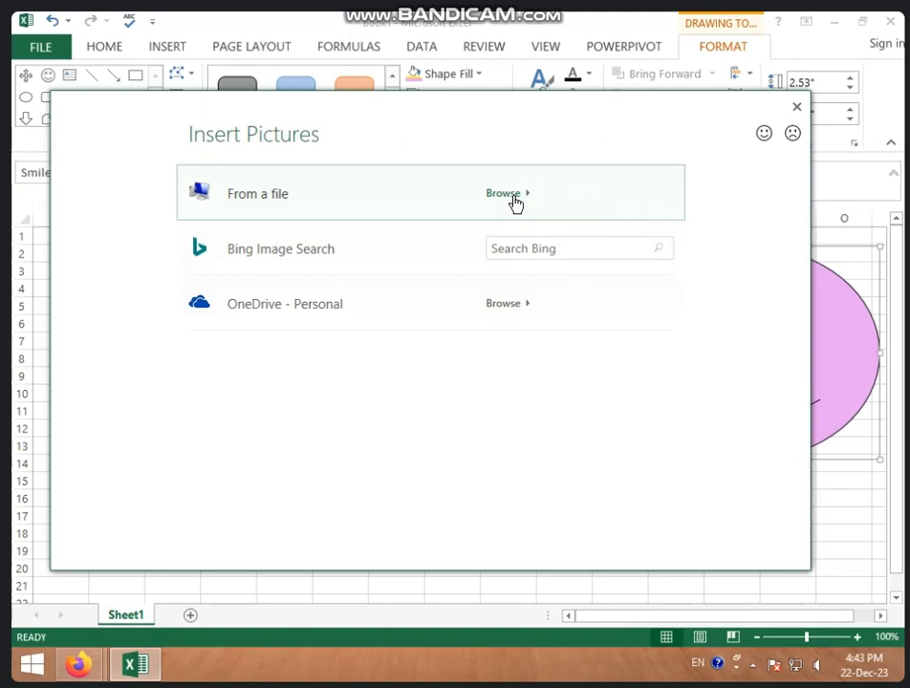
# Search Bing for 'MAHADEV IMAGES' including non-Creative Commons results and insert the blue Shiva trident picture
pyautogui.click(572, 252)
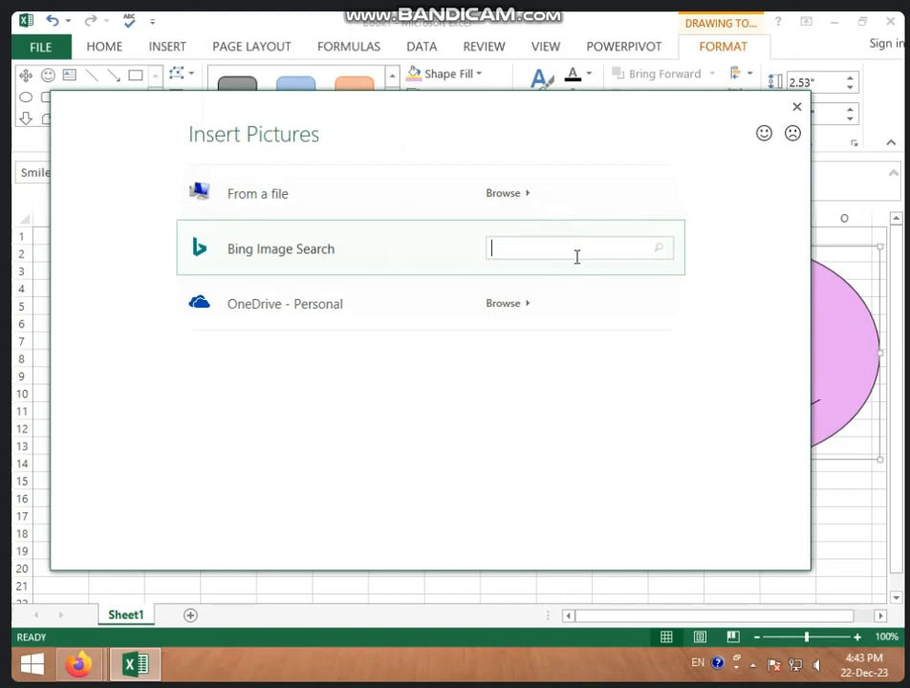
pyautogui.write('MAHADEV IMAGES')
pyautogui.press('Return')
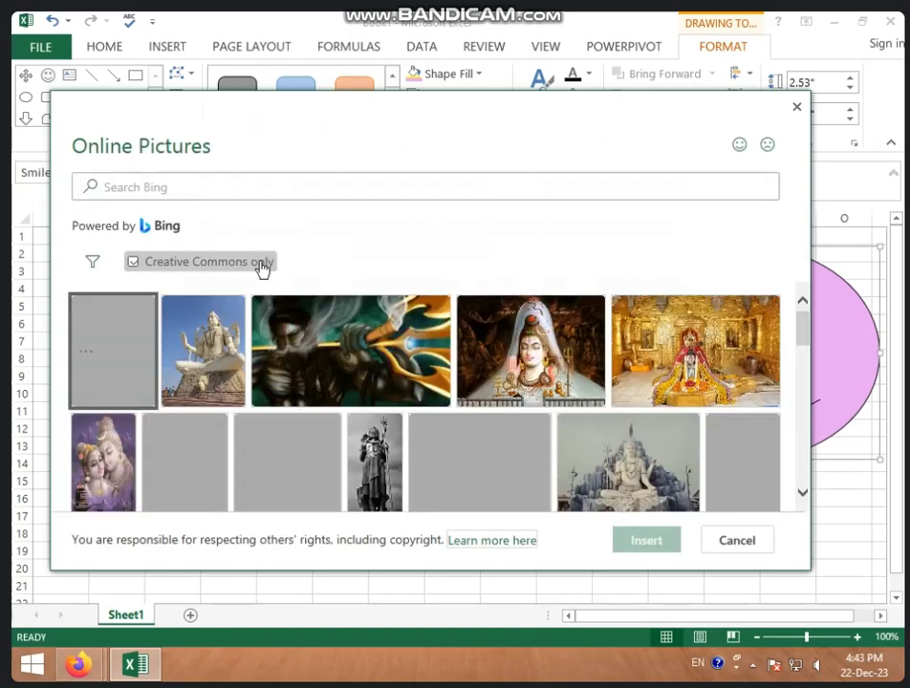
pyautogui.click(266, 267)
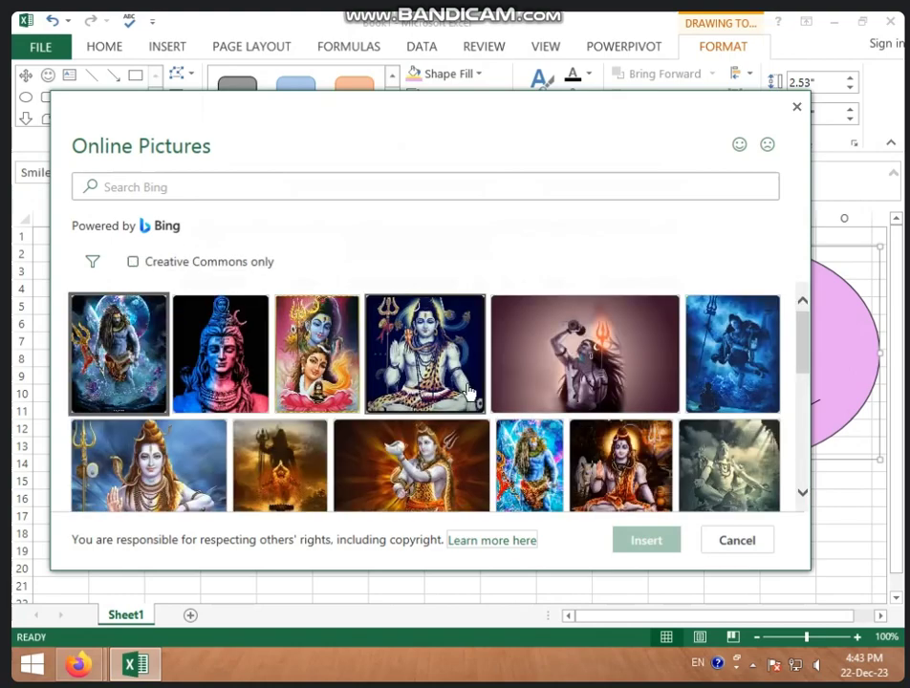
pyautogui.scroll(-2, 503, 373)
pyautogui.scroll(-3, 503, 373)
pyautogui.scroll(-1, 504, 373)
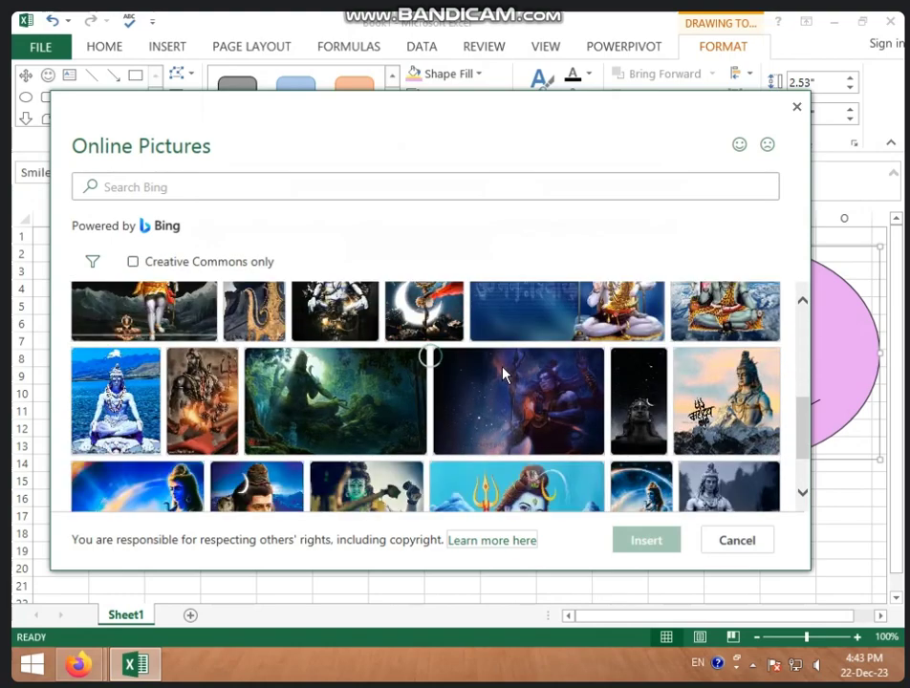
pyautogui.scroll(-1, 503, 373)
pyautogui.scroll(-1, 504, 373)
pyautogui.click(441, 409)
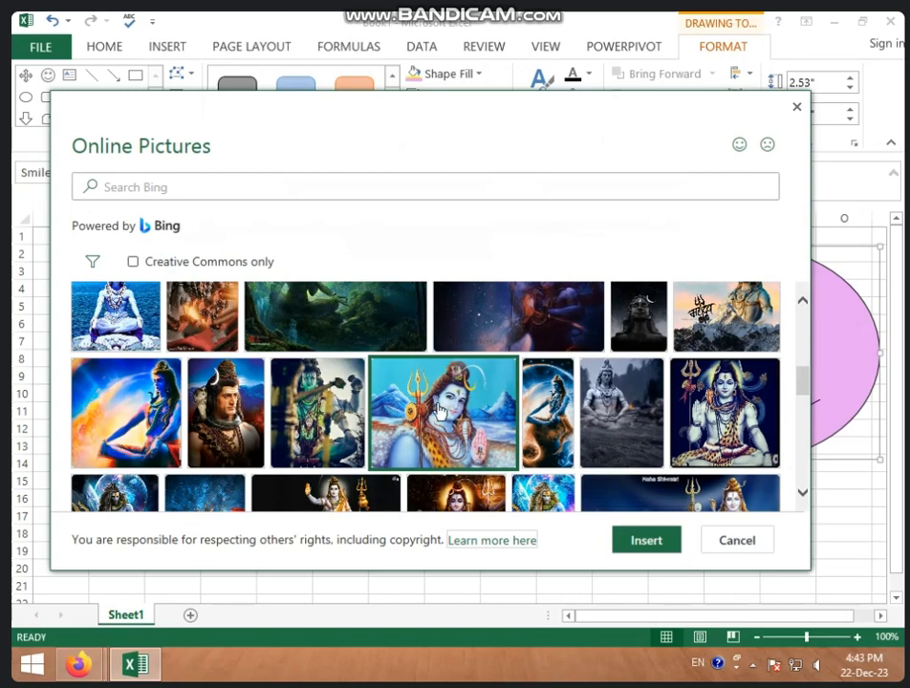
pyautogui.click(666, 544)
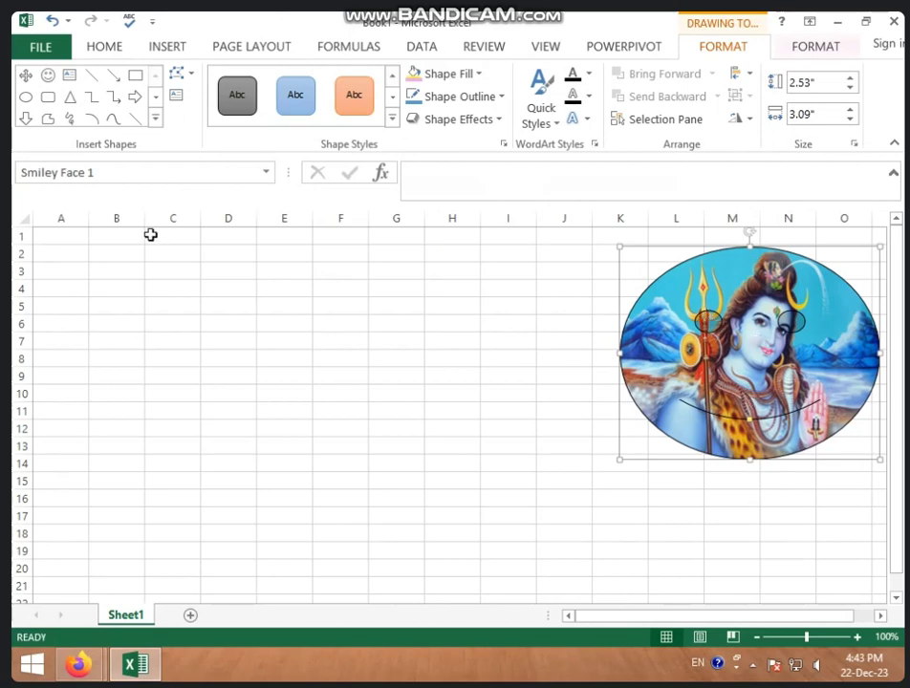
# Draw a rectangle spanning C3:I17 and an oval below it
pyautogui.click(136, 76)
pyautogui.moveTo(165, 265); pyautogui.dragTo(508, 516)
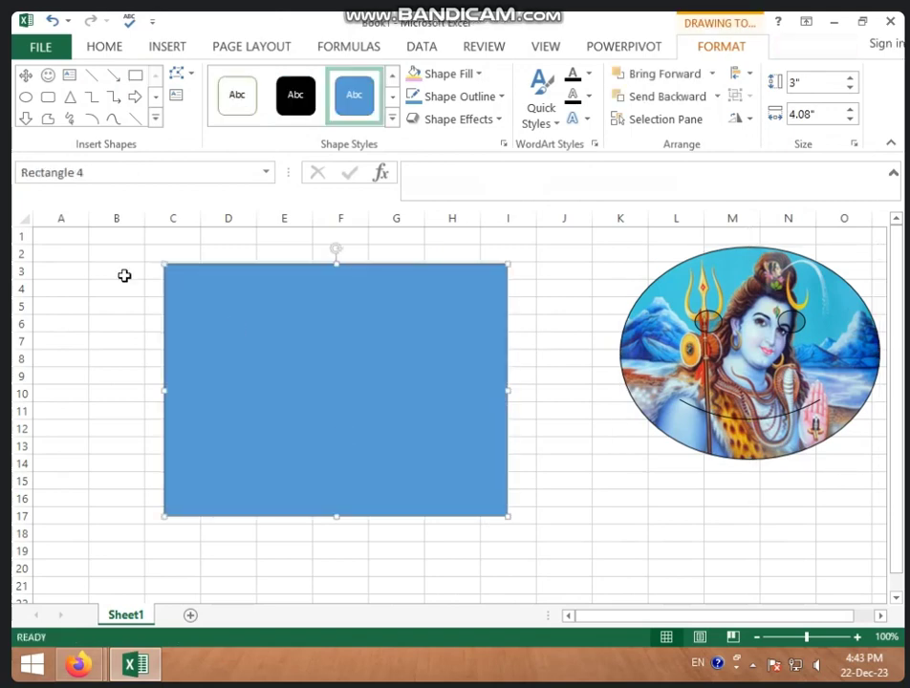
pyautogui.click(26, 96)
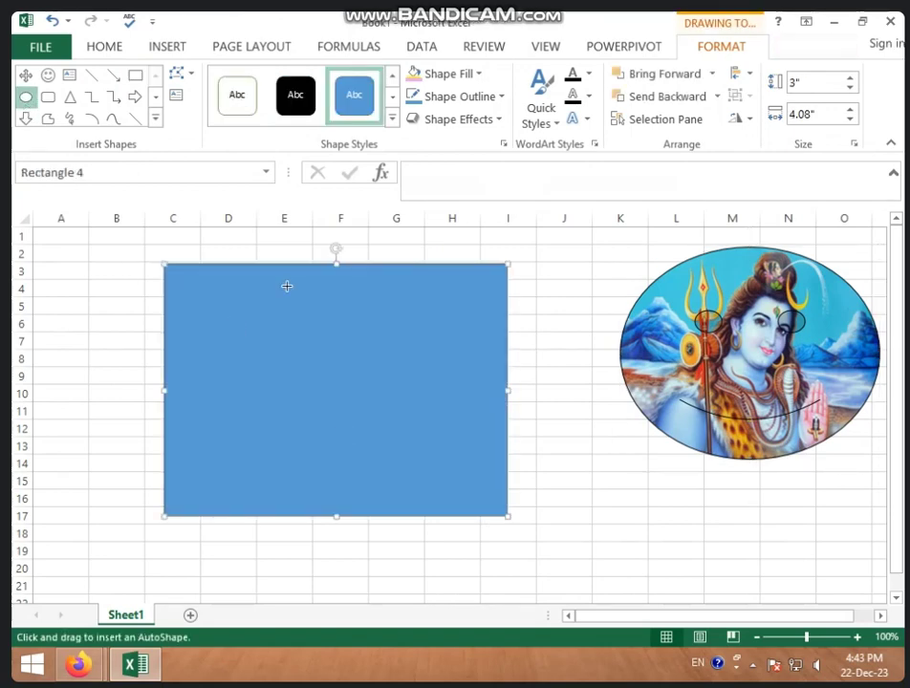
pyautogui.scroll(-5, 321, 366)
pyautogui.moveTo(197, 299); pyautogui.dragTo(438, 488)
pyautogui.scroll(2, 475, 446)
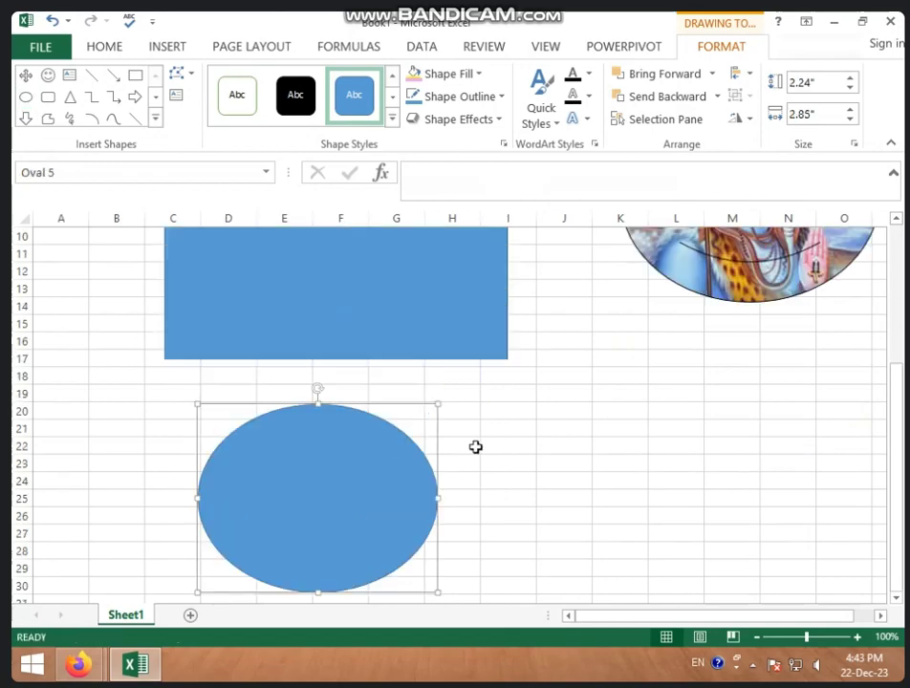
pyautogui.scroll(2, 475, 447)
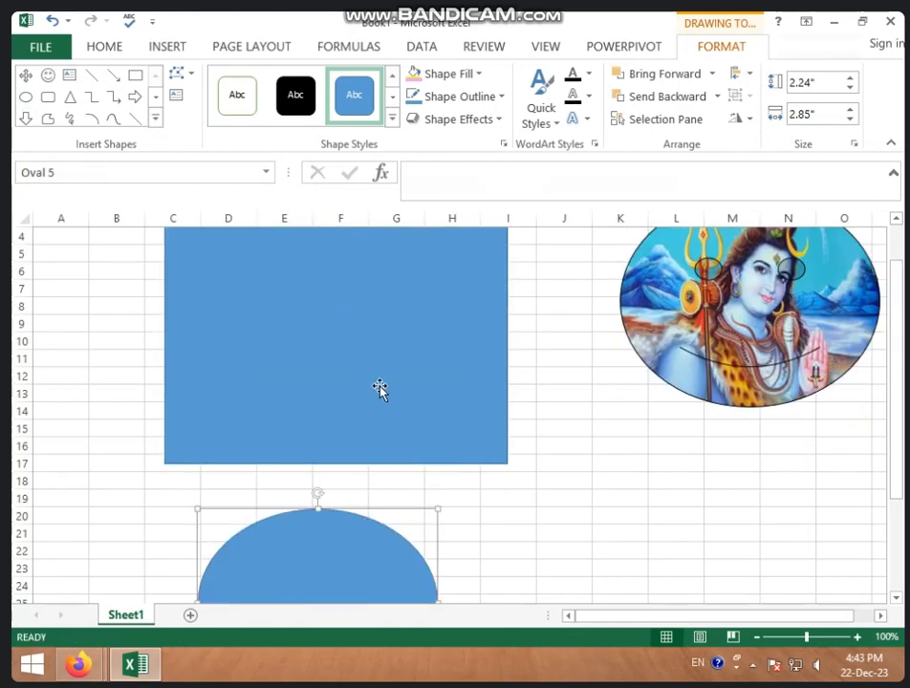
# Select the blue rectangle and choose Shape Fill > Picture
pyautogui.click(379, 388)
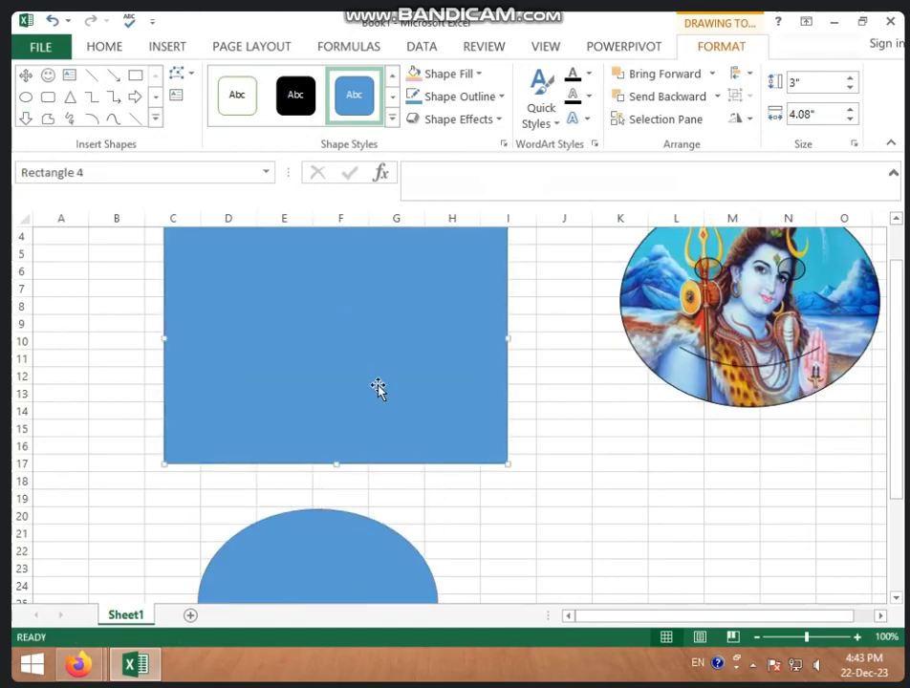
pyautogui.click(477, 76)
pyautogui.click(454, 362)
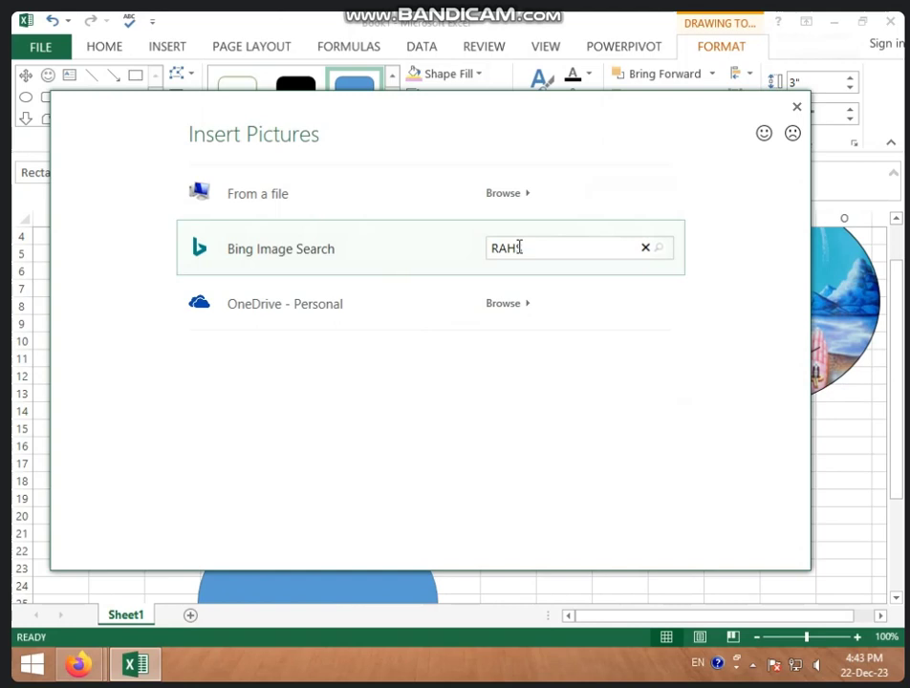
# Search Bing for Radha Krishna images, include all licenses, and insert the blue Krishna picture on dark background
pyautogui.press('BackSpace')
pyautogui.write('RISH')
pyautogui.write('AN')
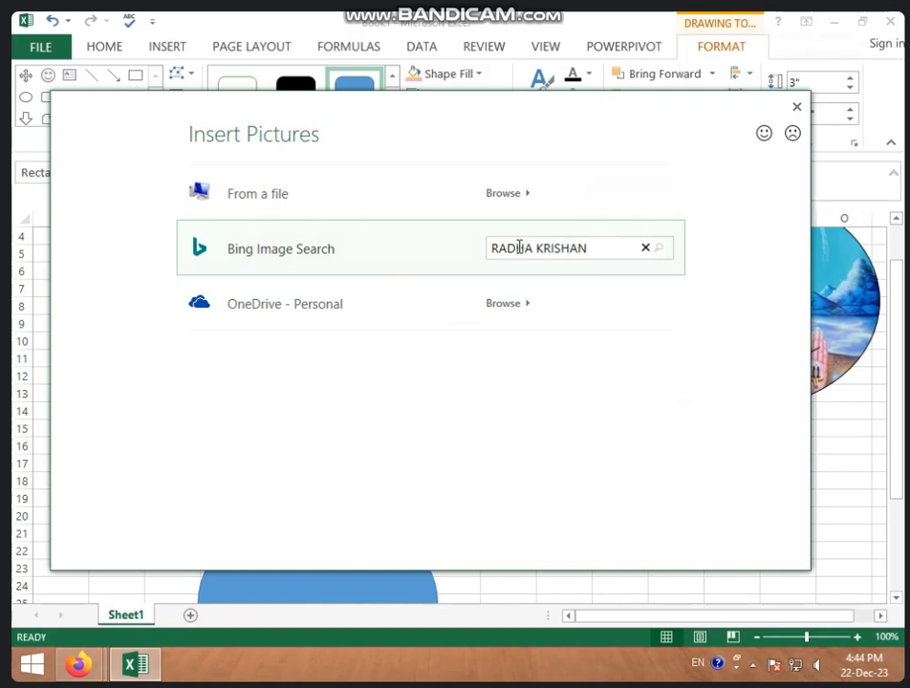
pyautogui.write(' IMAGES')
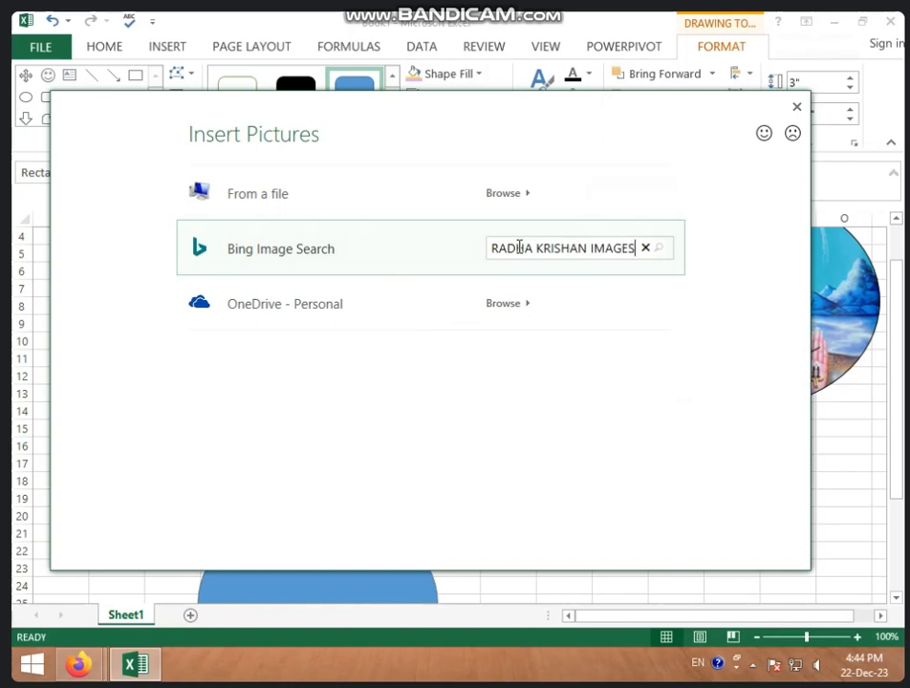
pyautogui.press('Return')
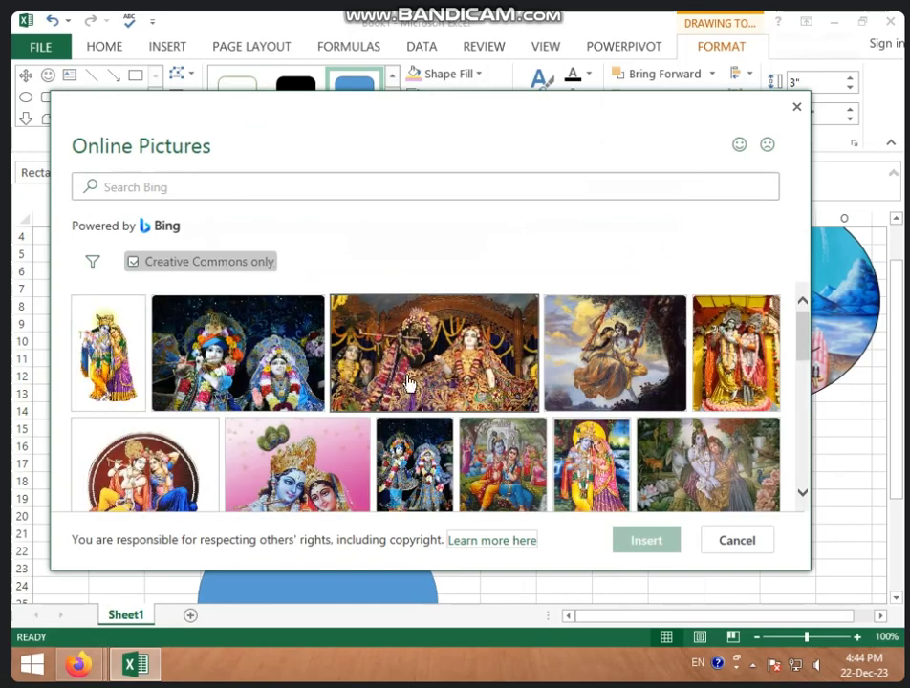
pyautogui.click(271, 264)
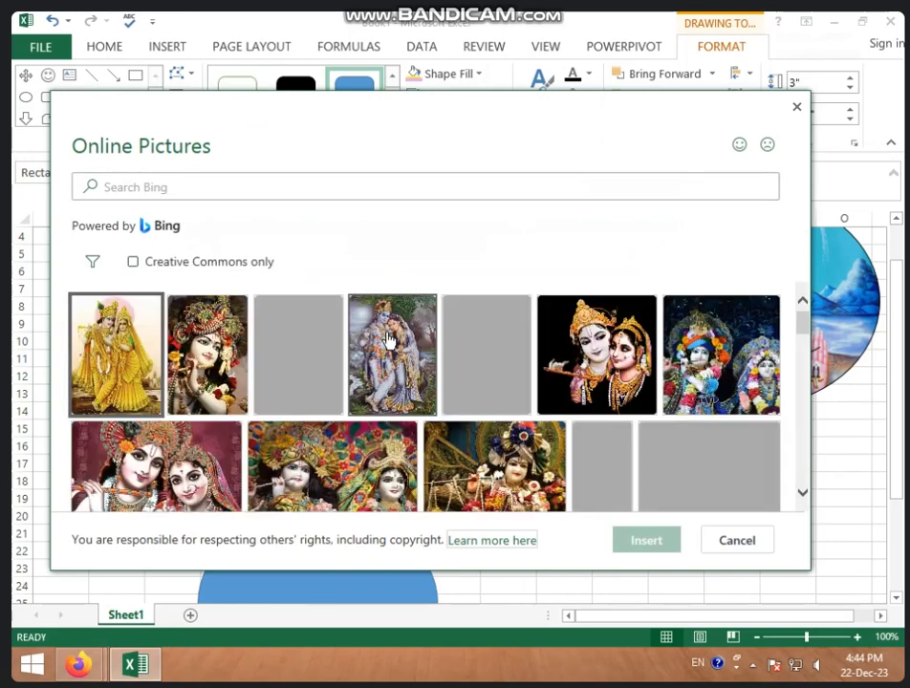
pyautogui.scroll(-2, 406, 368)
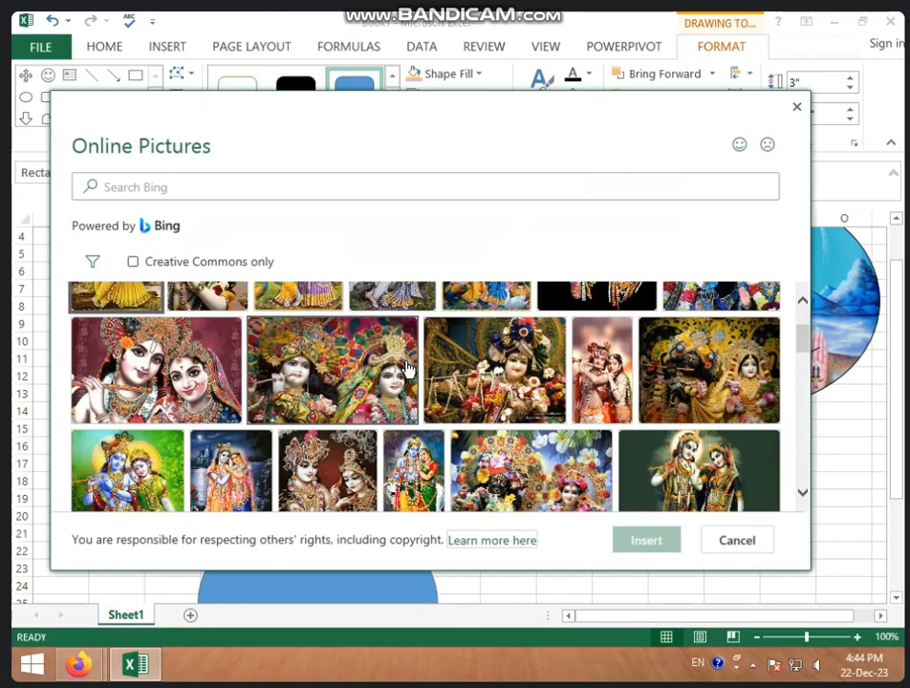
pyautogui.scroll(-3, 406, 370)
pyautogui.scroll(-2, 412, 371)
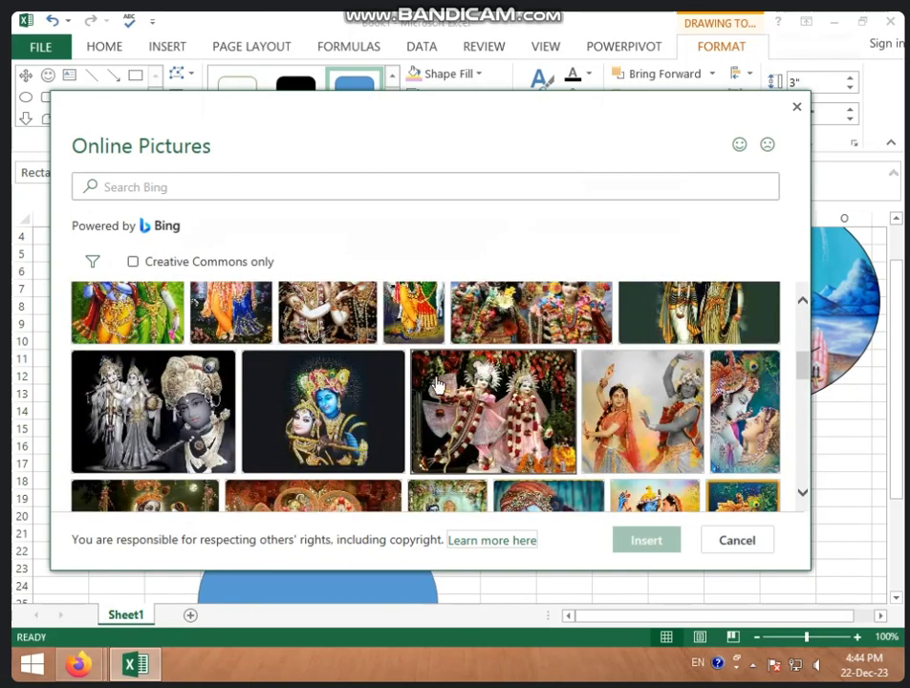
pyautogui.scroll(-2, 436, 384)
pyautogui.click(323, 342)
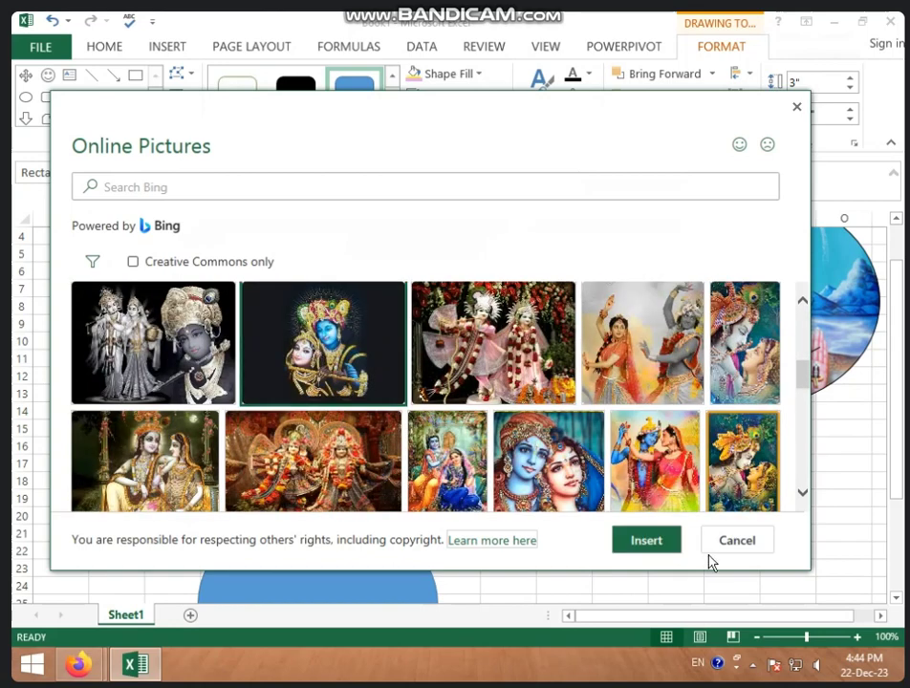
pyautogui.click(652, 548)
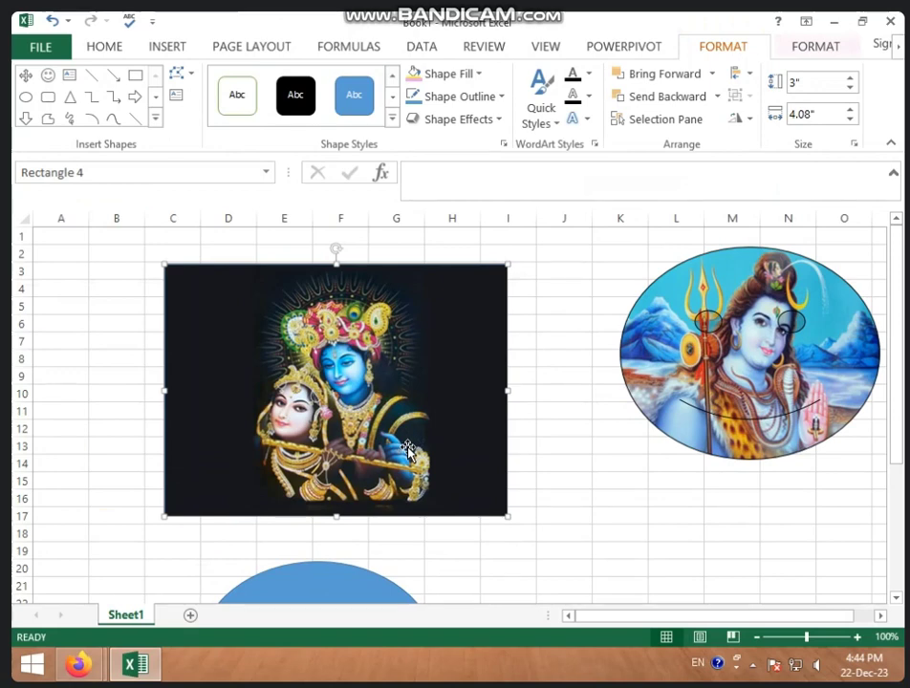
pyautogui.scroll(-3, 407, 450)
pyautogui.click(342, 454)
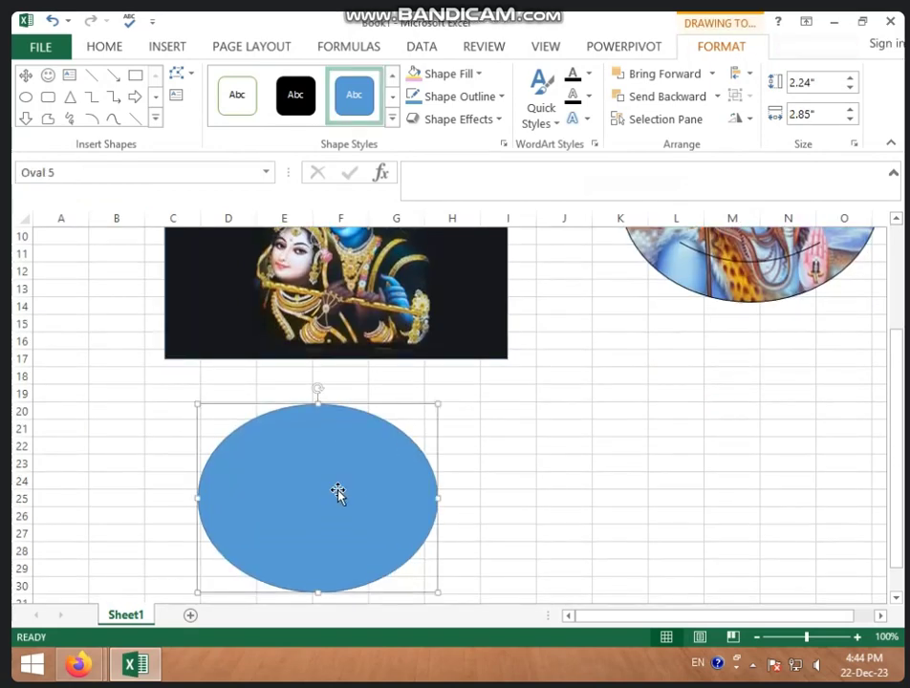
pyautogui.scroll(3, 349, 490)
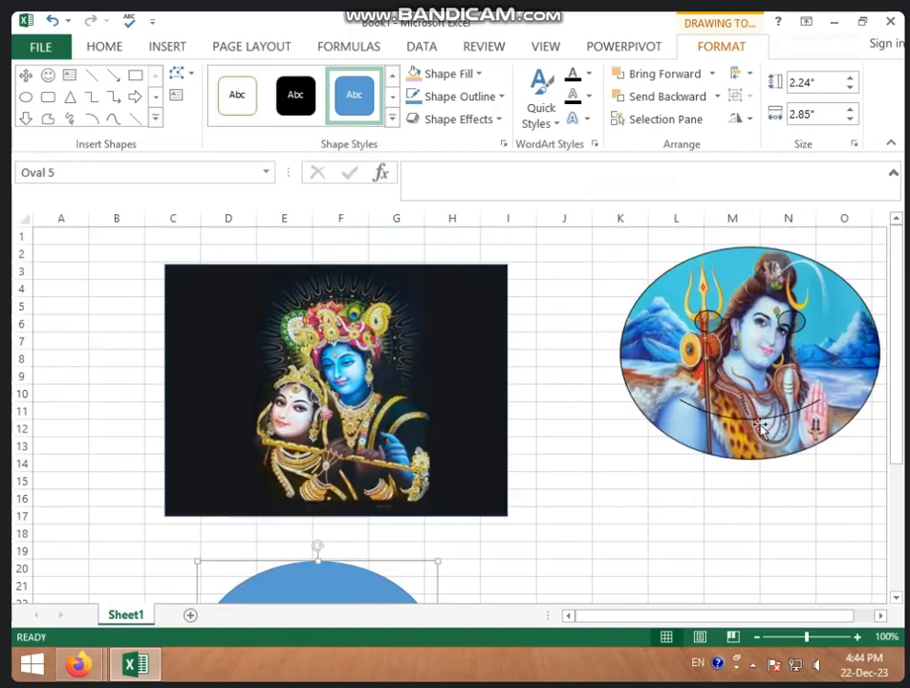
pyautogui.scroll(-1, 539, 509)
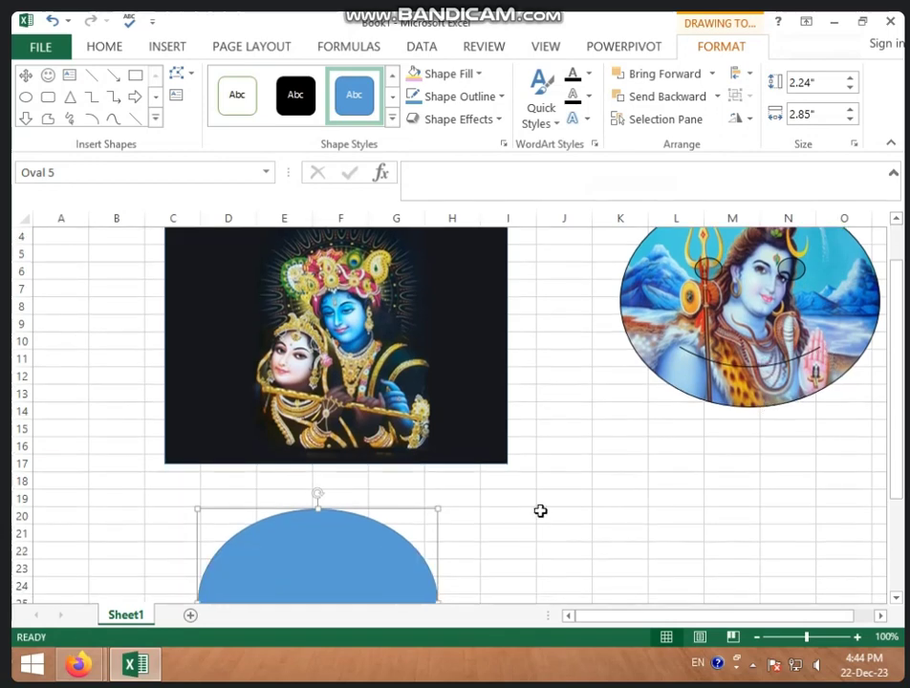
pyautogui.scroll(-3, 467, 510)
pyautogui.scroll(4, 354, 369)
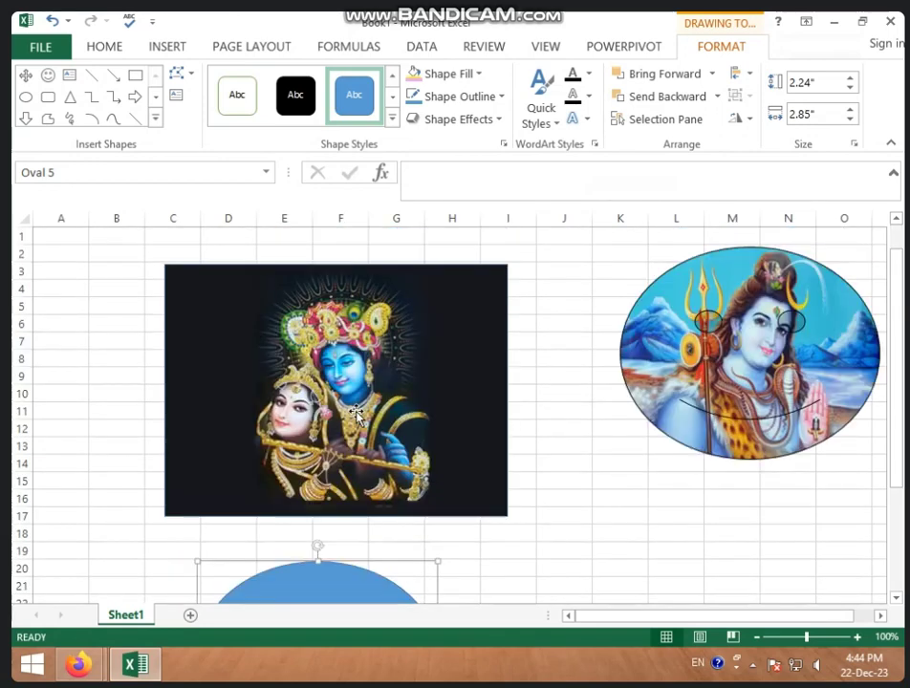
pyautogui.click(330, 413)
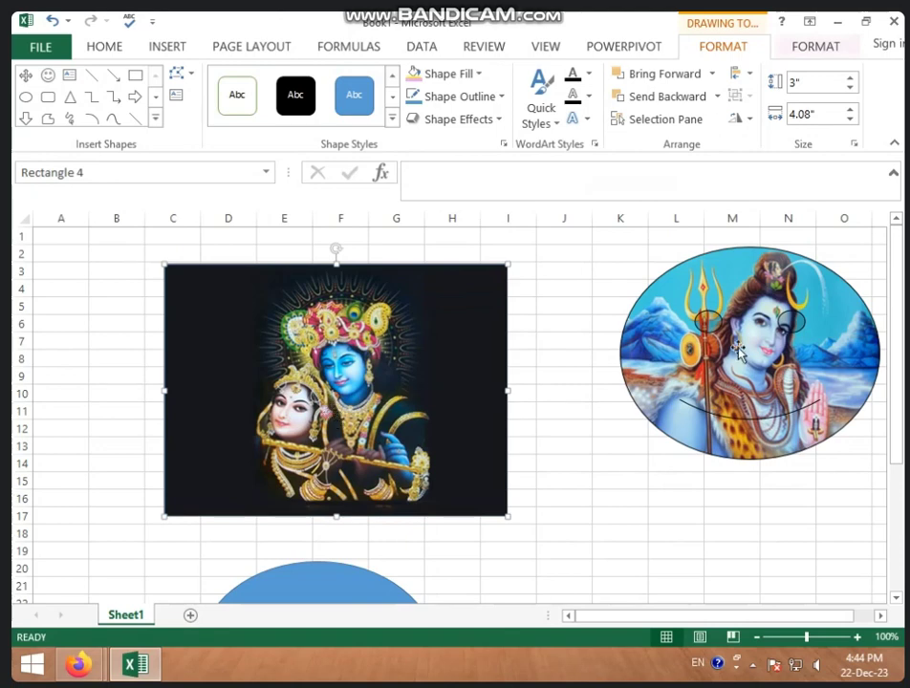
pyautogui.click(638, 296)
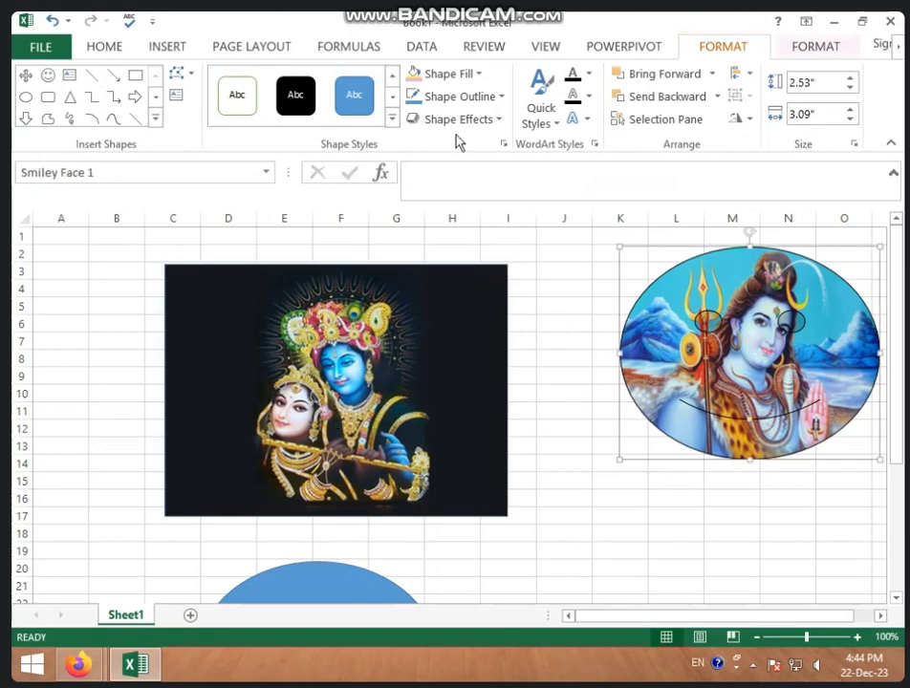
# Apply a dark blue gradient fill to the smiley face
pyautogui.click(477, 77)
pyautogui.moveTo(486, 380)
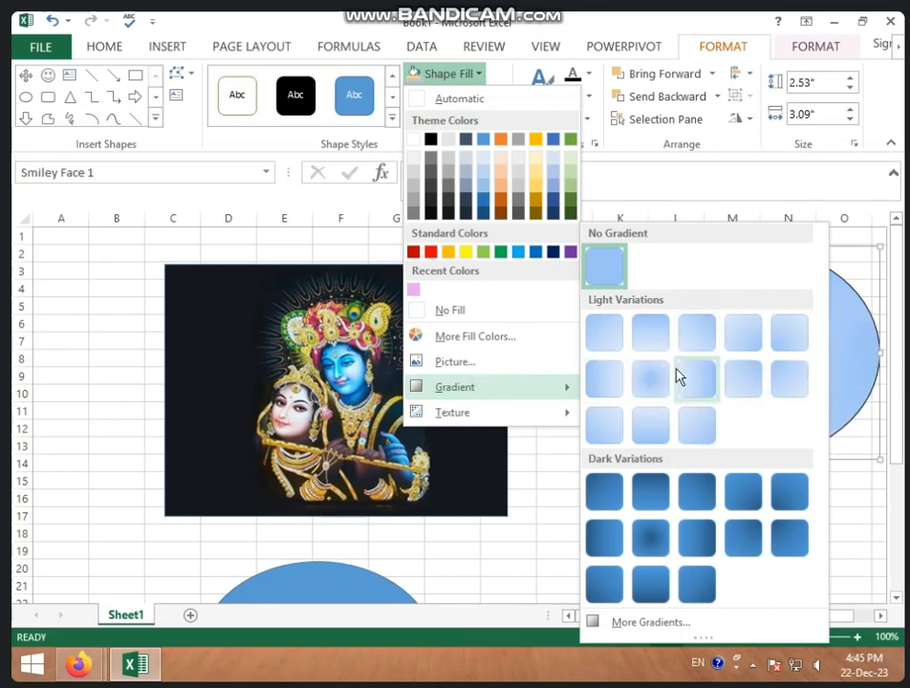
pyautogui.click(647, 497)
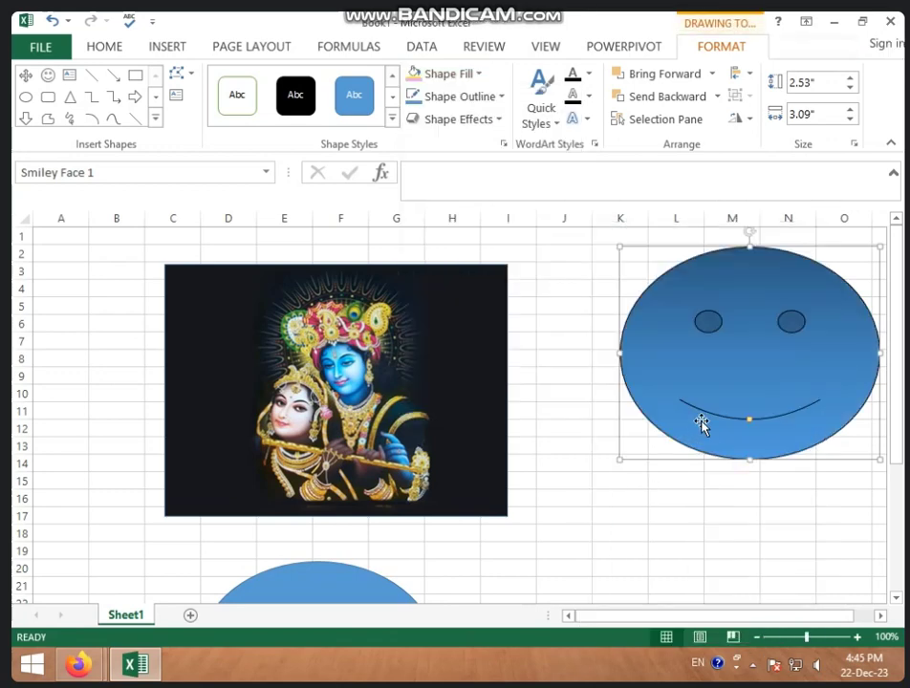
# Change the smiley face to solid green fill and open More Gradients settings
pyautogui.click(475, 75)
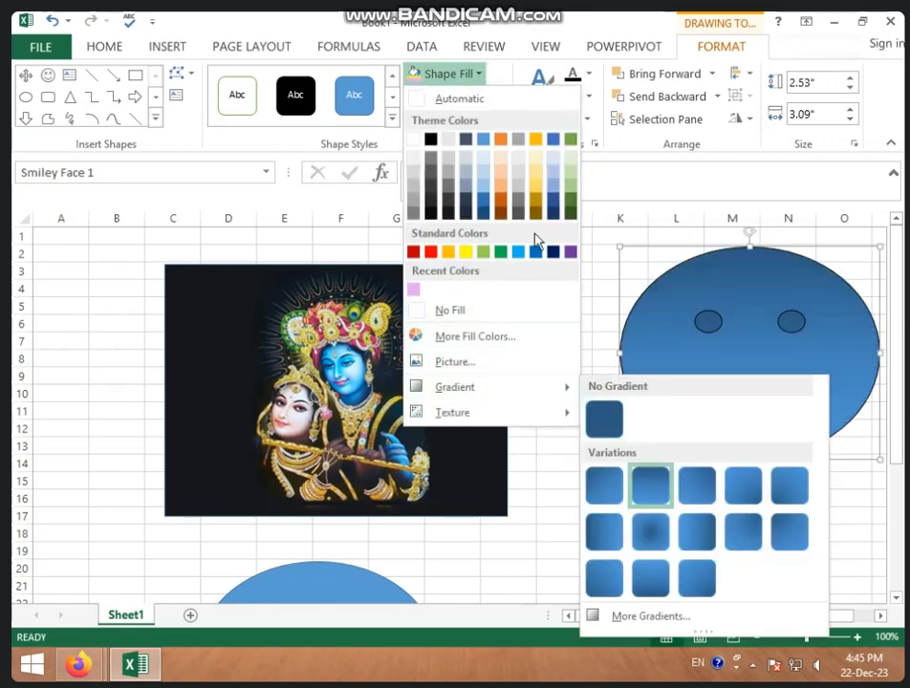
pyautogui.click(483, 252)
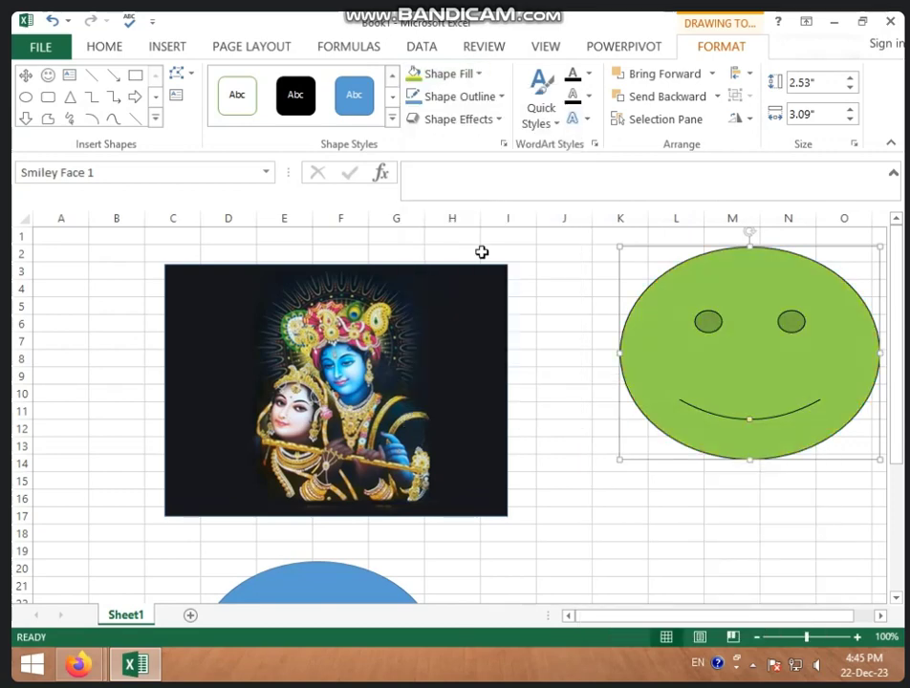
pyautogui.click(474, 78)
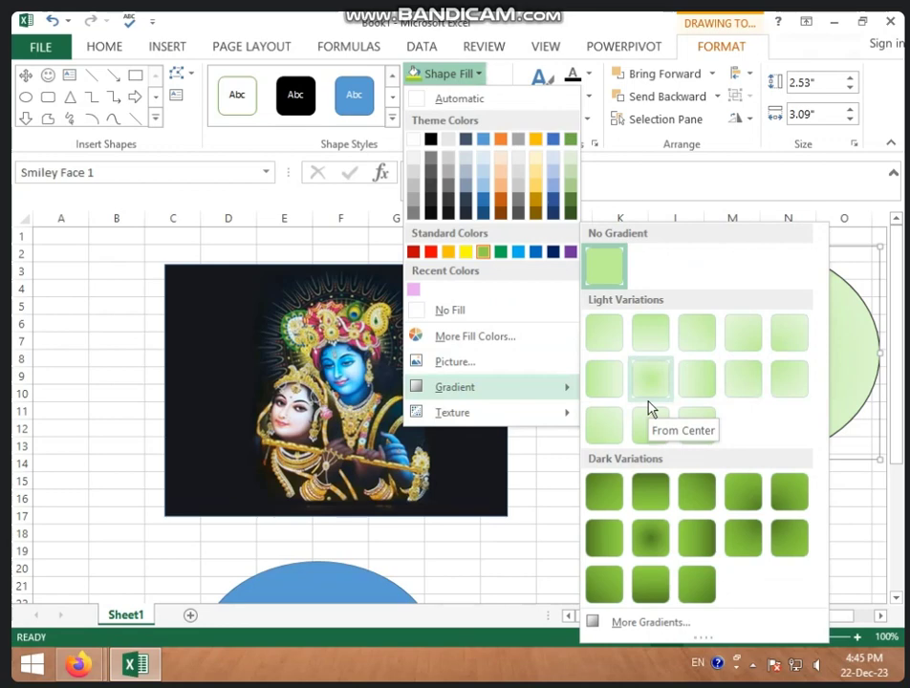
pyautogui.click(664, 630)
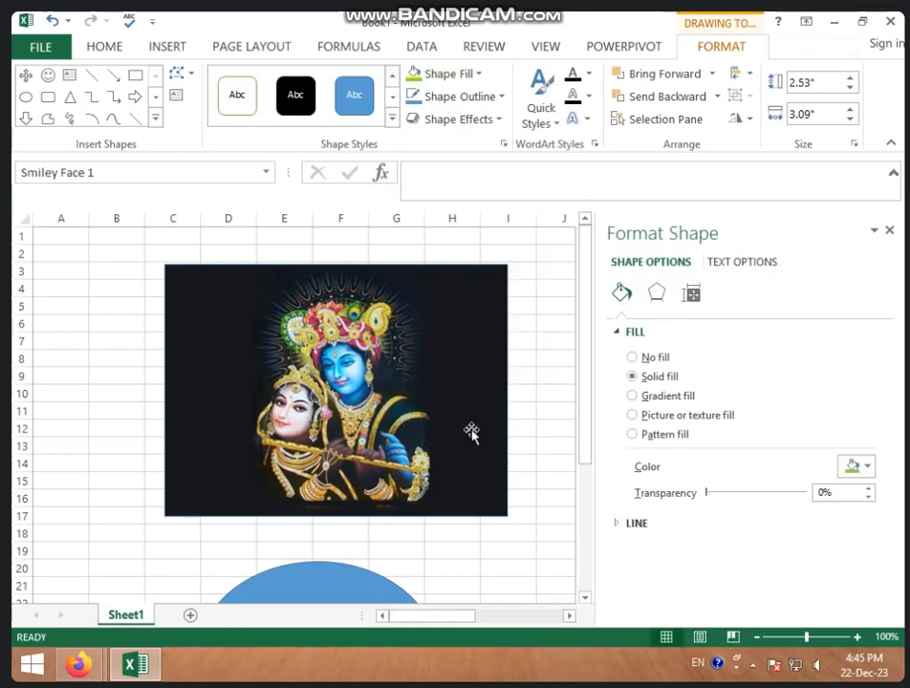
# Close the Format Shape pane and drag the green smiley face to the left
pyautogui.click(547, 403)
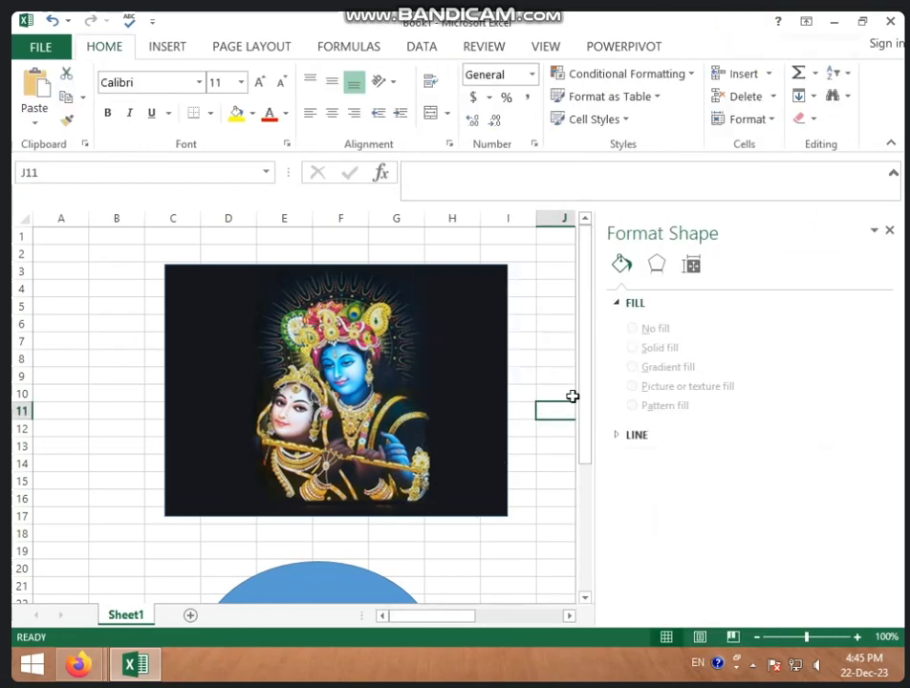
pyautogui.click(897, 236)
pyautogui.moveTo(731, 333)
pyautogui.mouseDown()
pyautogui.moveTo(157, 367)
pyautogui.moveTo(172, 349)
pyautogui.mouseUp()
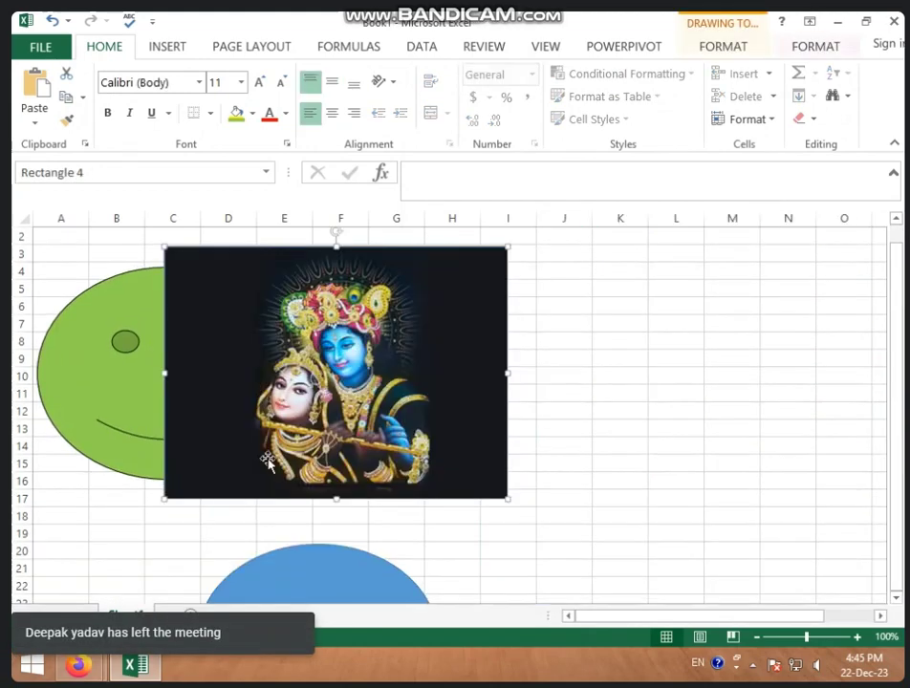
# Delete the Krishna picture and move the smiley face to the middle of the sheet
pyautogui.scroll(-1, 287, 469)
pyautogui.scroll(2, 392, 459)
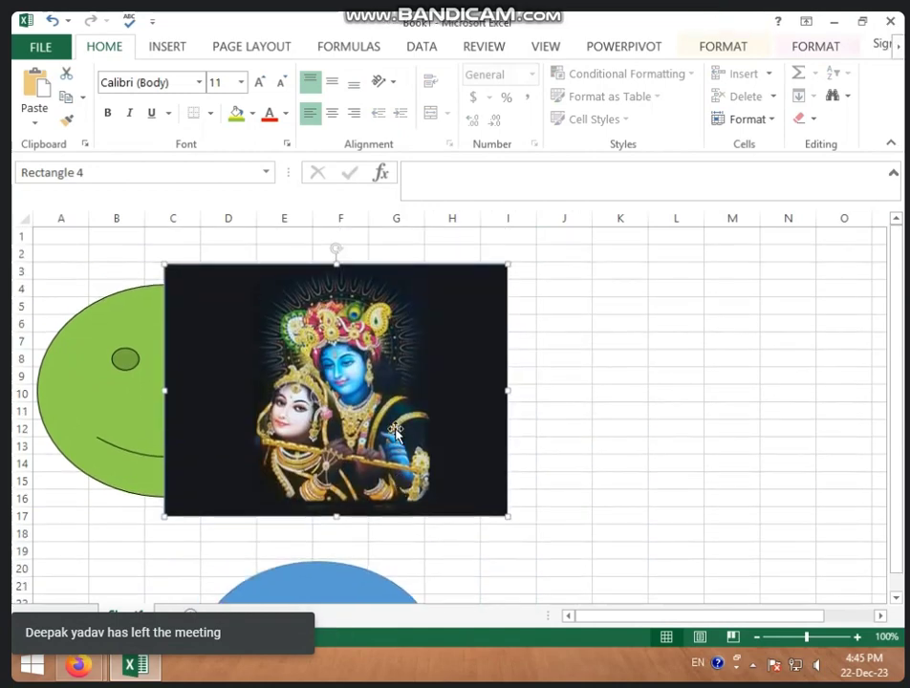
pyautogui.press('Delete')
pyautogui.moveTo(159, 392); pyautogui.dragTo(280, 387)
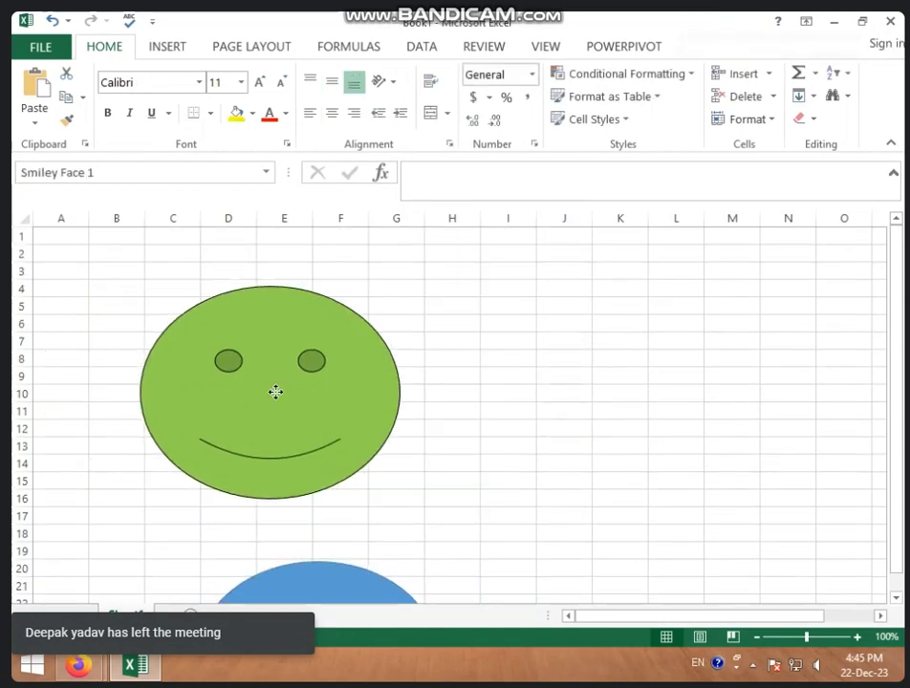
# In Format Shape, reset the smiley face's fill to solid light orange instead of green
pyautogui.click(726, 46)
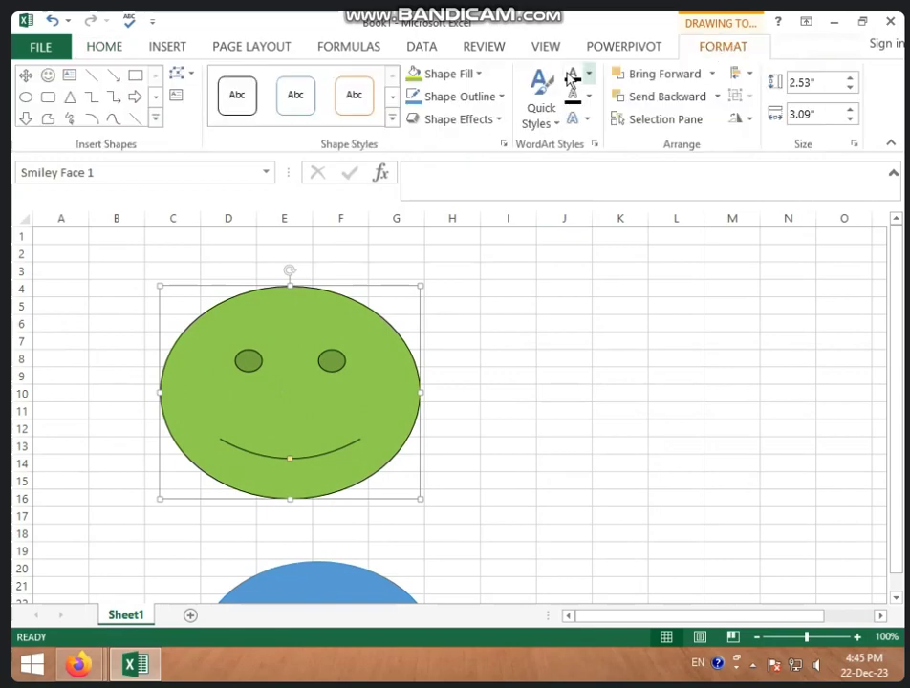
pyautogui.click(481, 75)
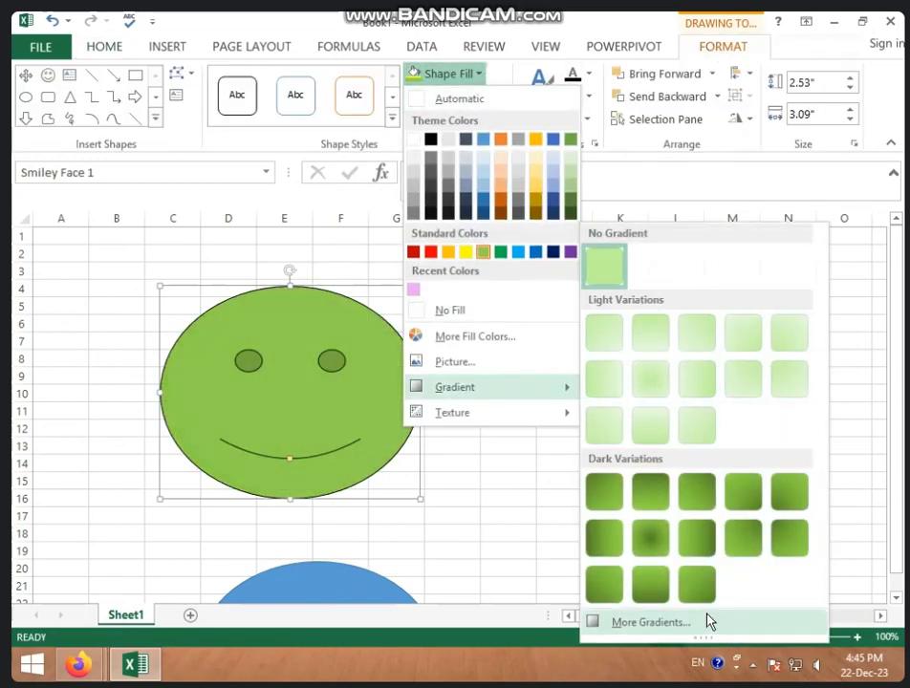
pyautogui.click(707, 622)
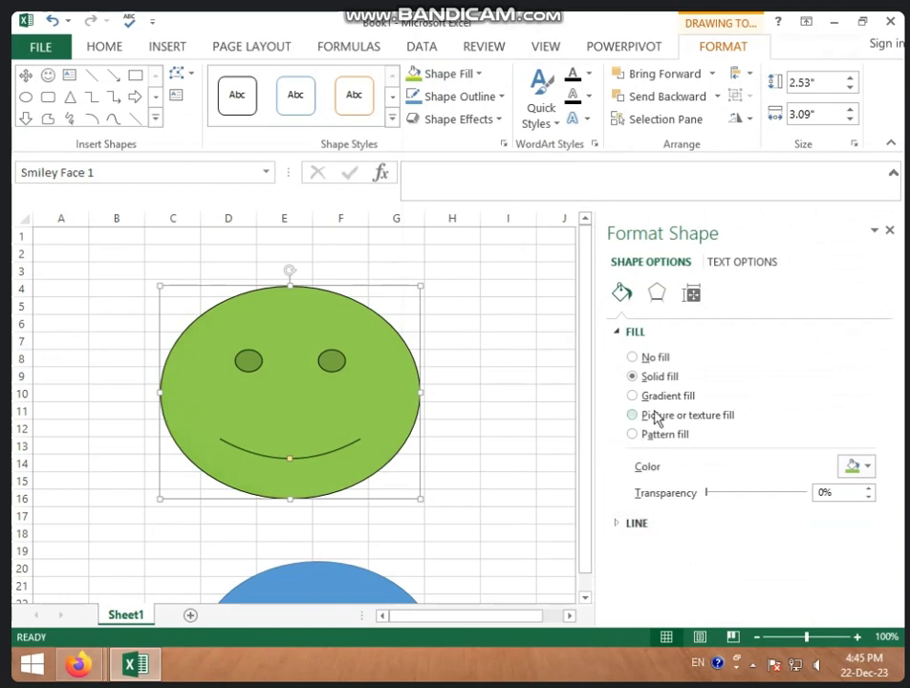
pyautogui.click(652, 359)
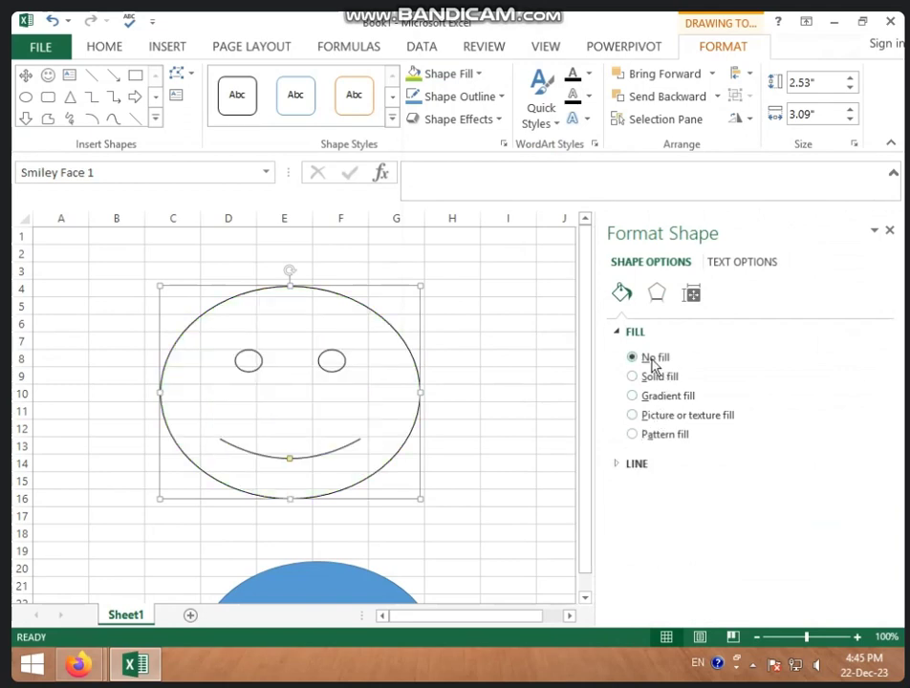
pyautogui.click(479, 77)
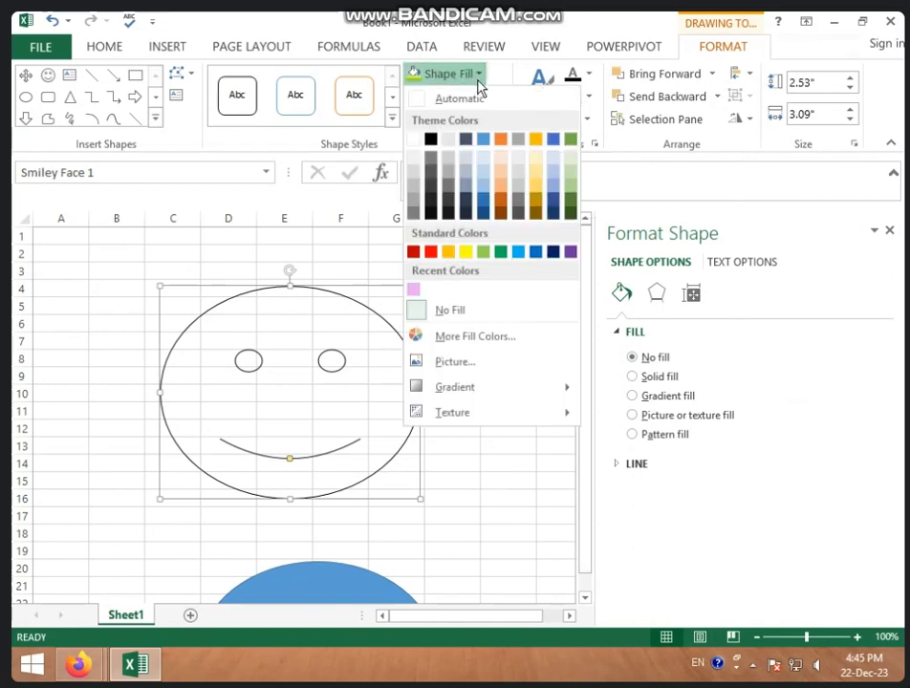
pyautogui.click(508, 489)
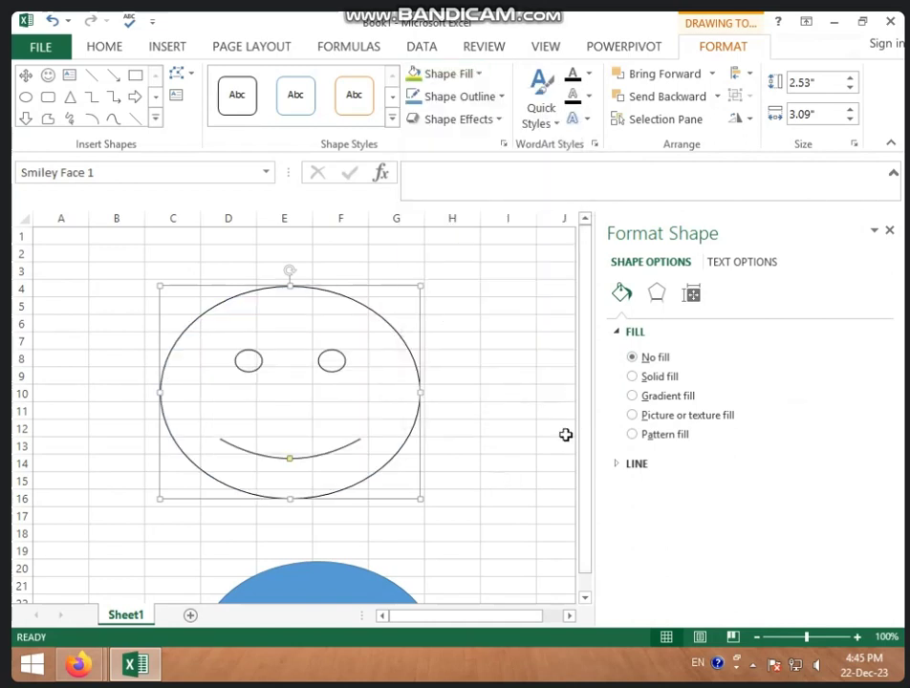
pyautogui.click(658, 383)
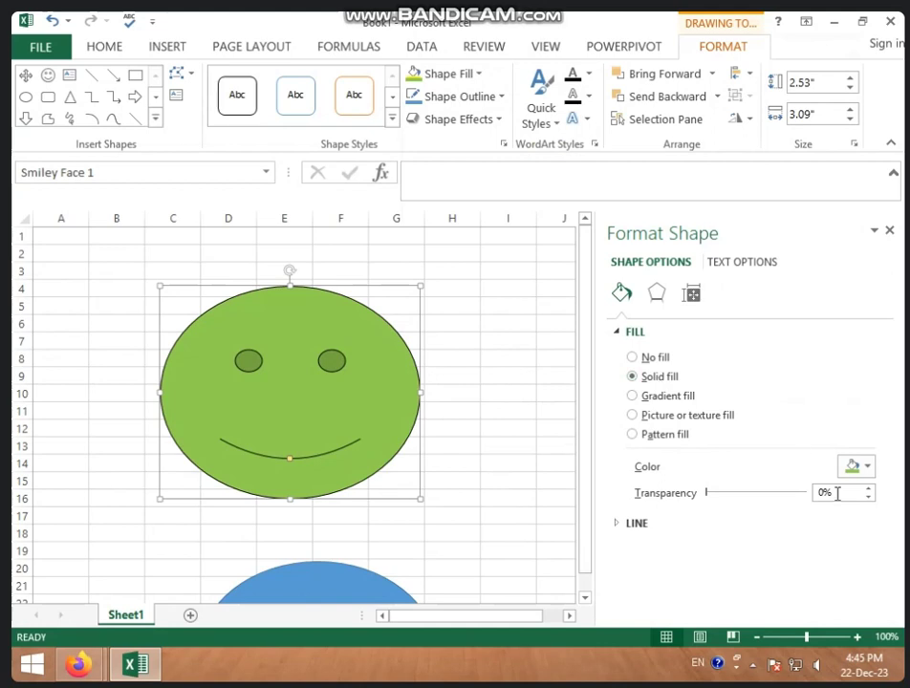
pyautogui.click(862, 470)
pyautogui.click(839, 347)
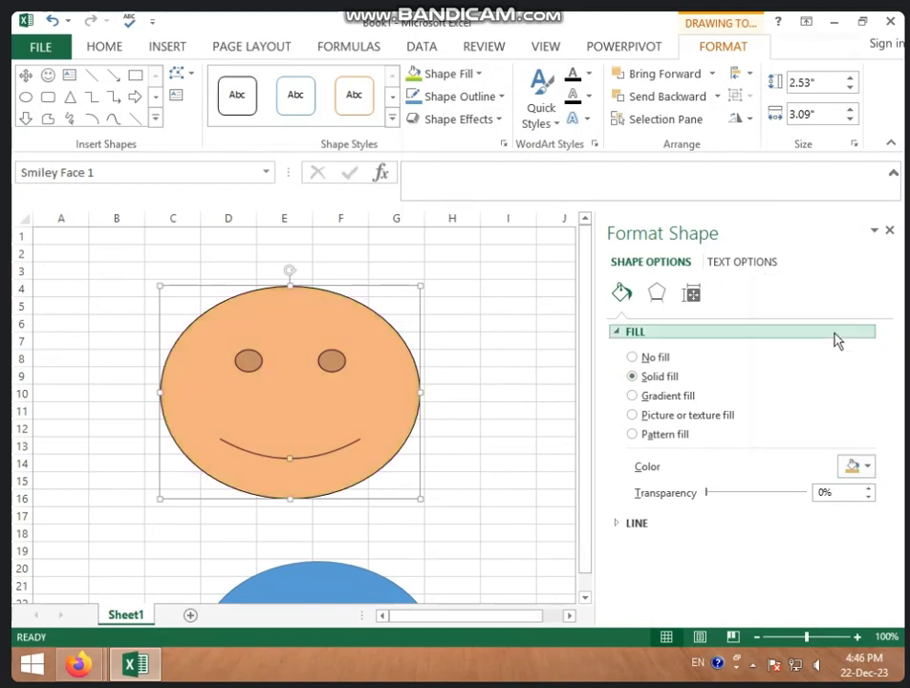
# Switch the smiley face to a light blue gradient and move its stops to about 12%, 36% and 59%
pyautogui.click(669, 398)
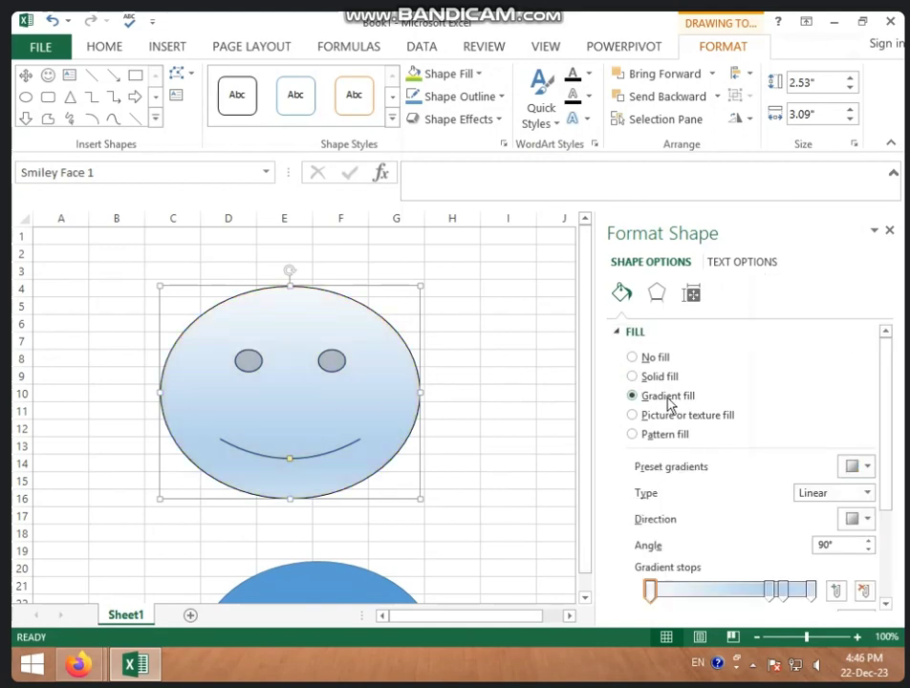
pyautogui.scroll(-3, 733, 463)
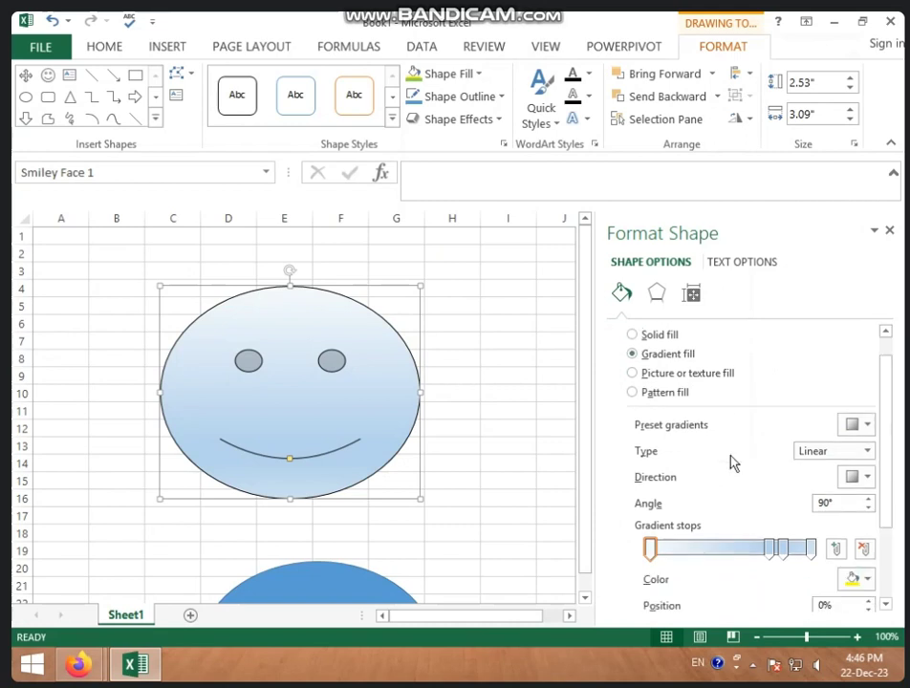
pyautogui.click(768, 465)
pyautogui.moveTo(767, 465); pyautogui.dragTo(726, 465)
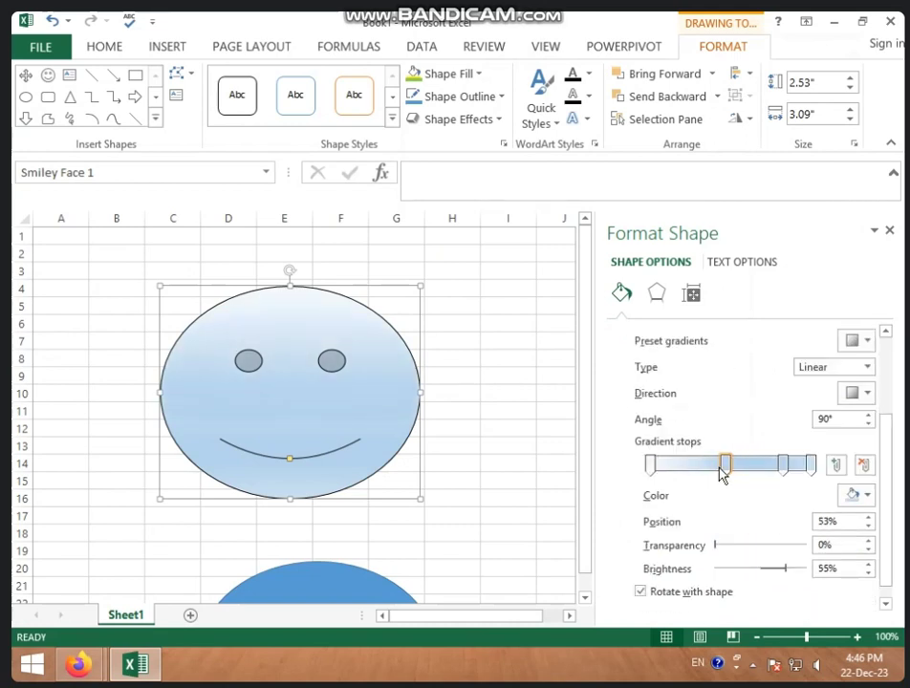
pyautogui.click(655, 466)
pyautogui.moveTo(664, 465); pyautogui.dragTo(671, 466)
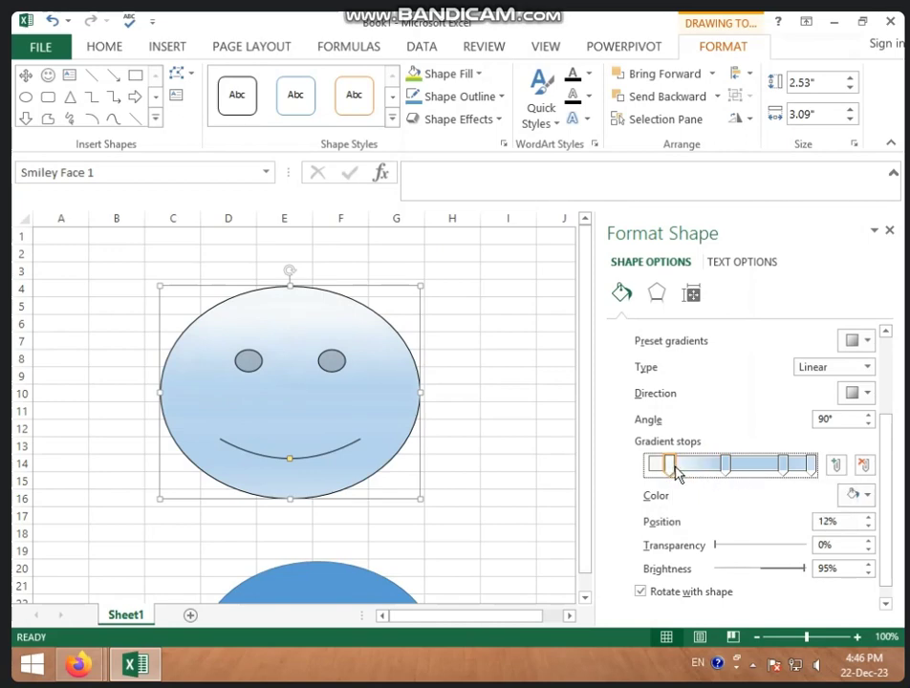
pyautogui.moveTo(725, 468); pyautogui.dragTo(708, 469)
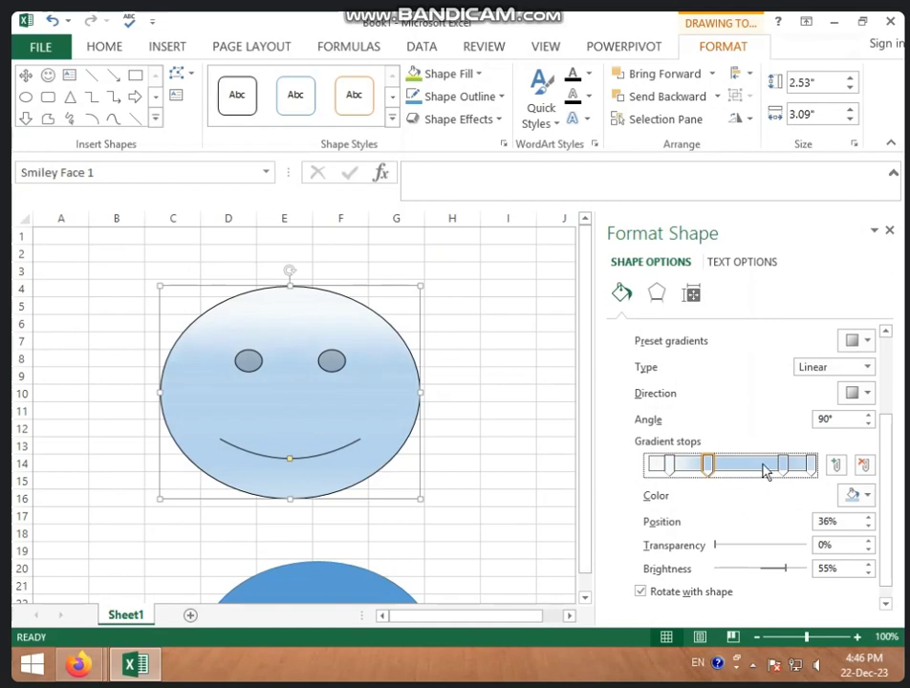
pyautogui.moveTo(784, 468); pyautogui.dragTo(747, 475)
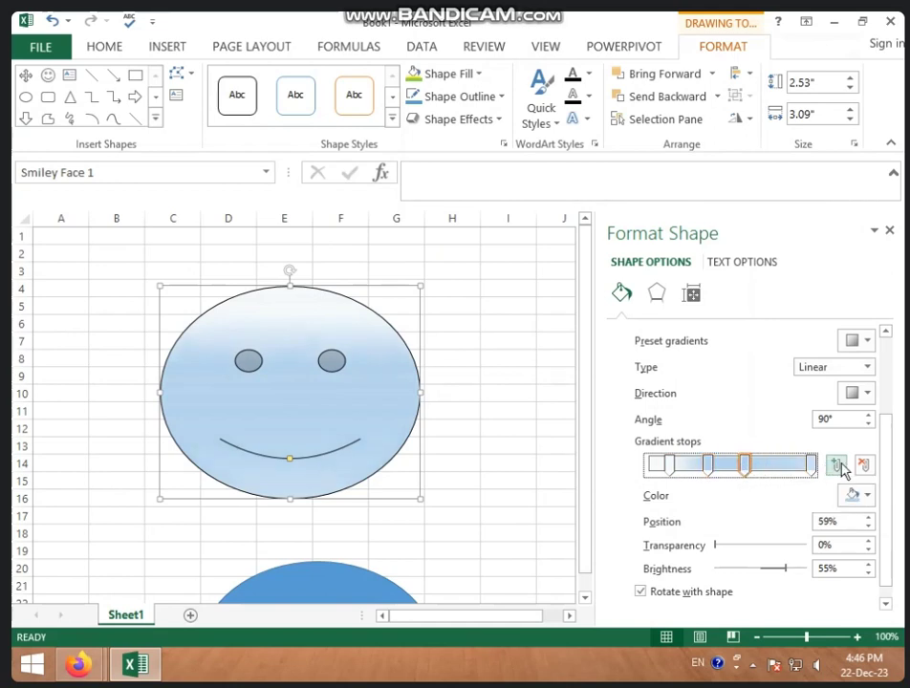